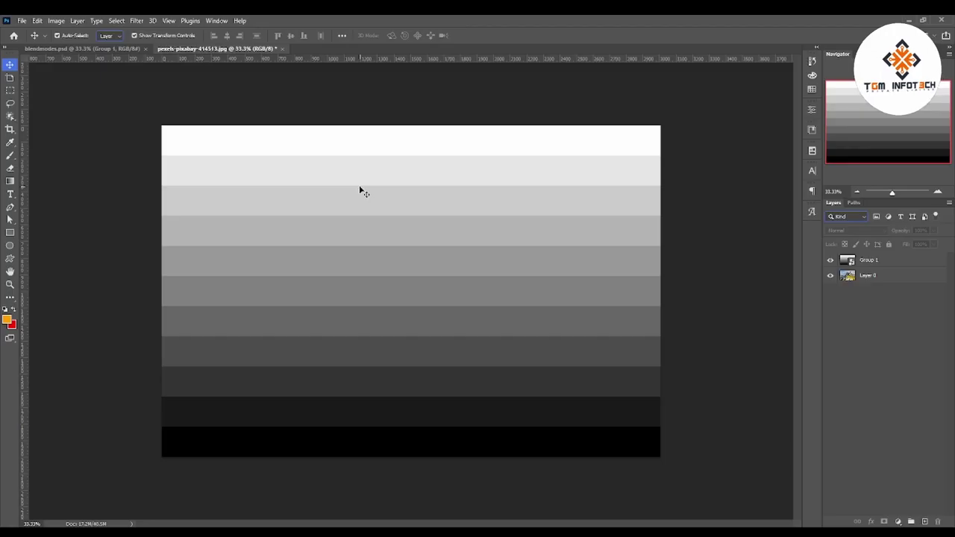
# - Set Group 1 to Overlay, toggle its visibility to compare, and keep Overlay
pyautogui.click(905, 262)
pyautogui.click(845, 230)
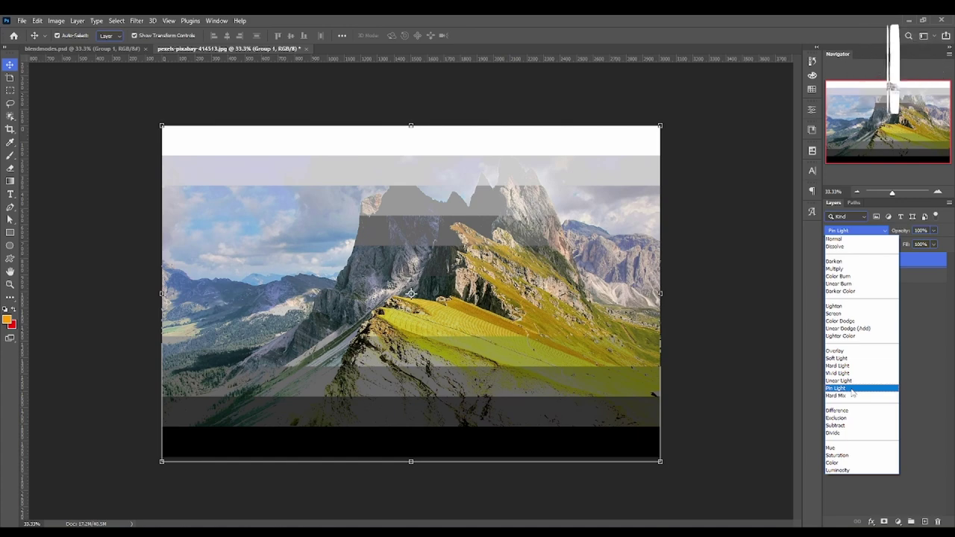
pyautogui.click(875, 351)
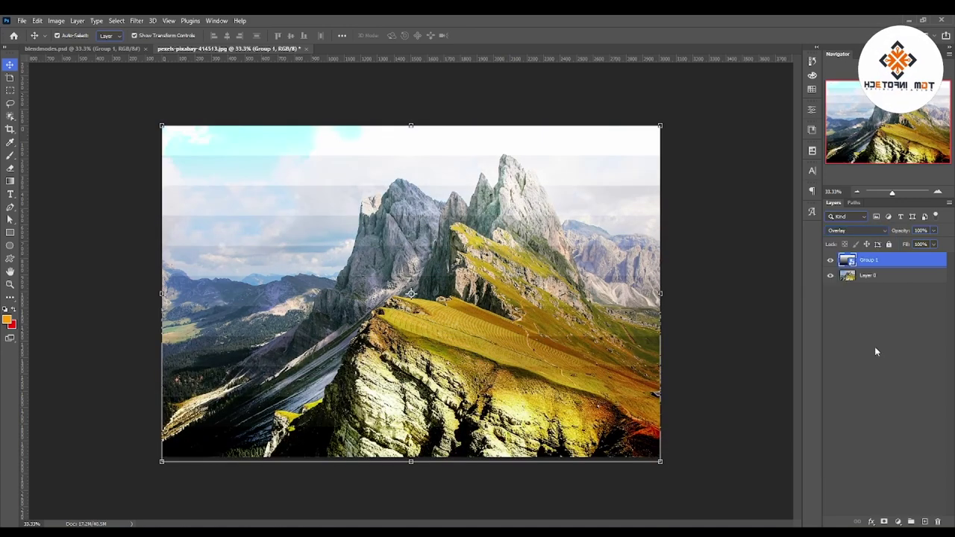
pyautogui.click(830, 260)
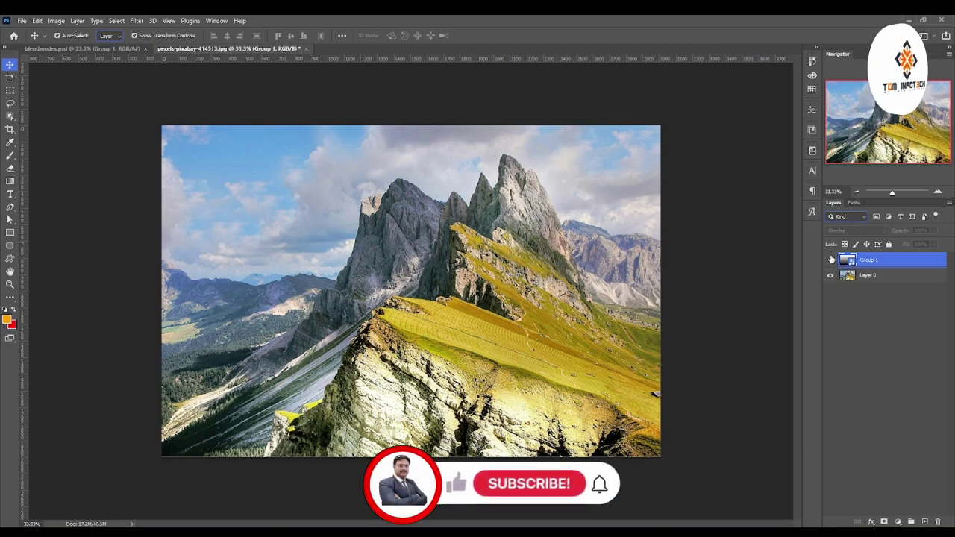
pyautogui.click(831, 259)
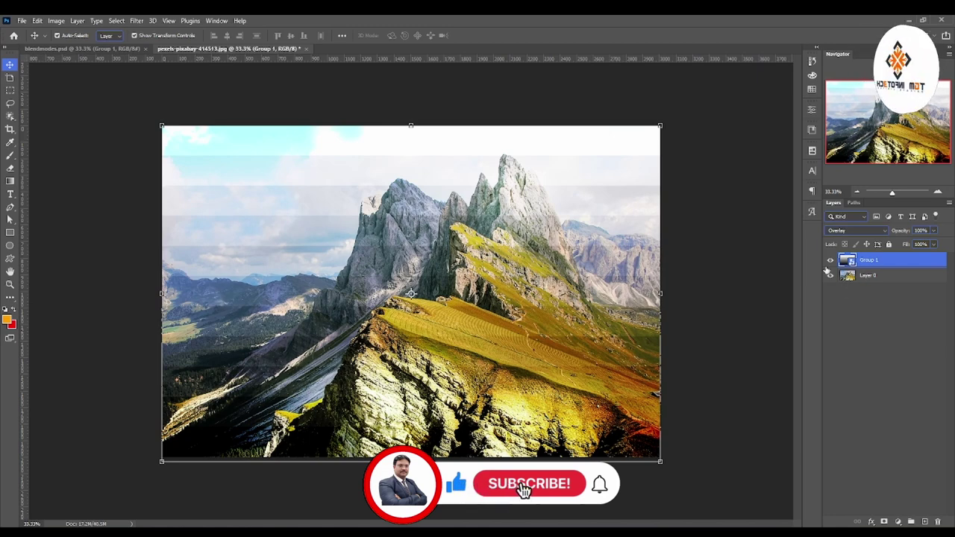
pyautogui.click(857, 230)
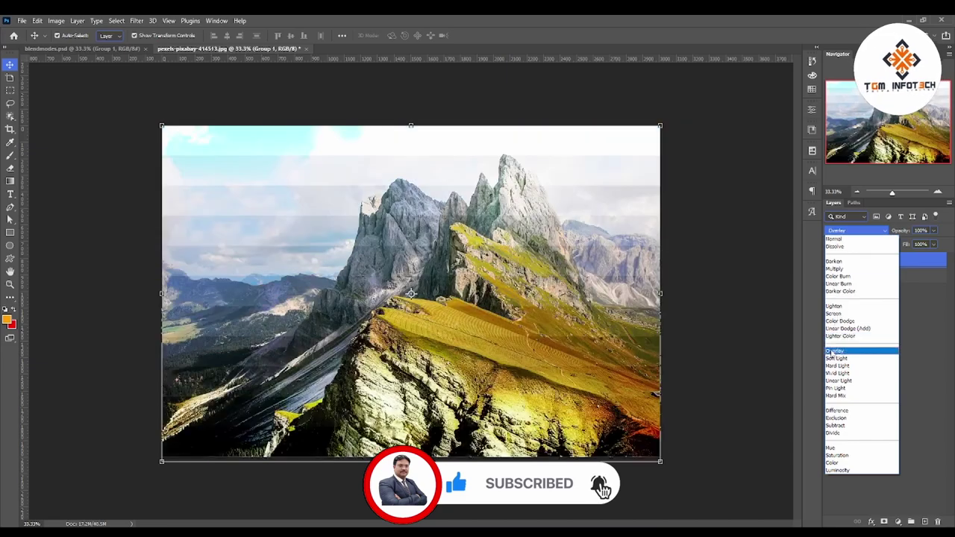
pyautogui.click(833, 351)
# - Zoom into the sky and rocks, toggle Group 1 to compare, then fit the image
pyautogui.click(10, 284)
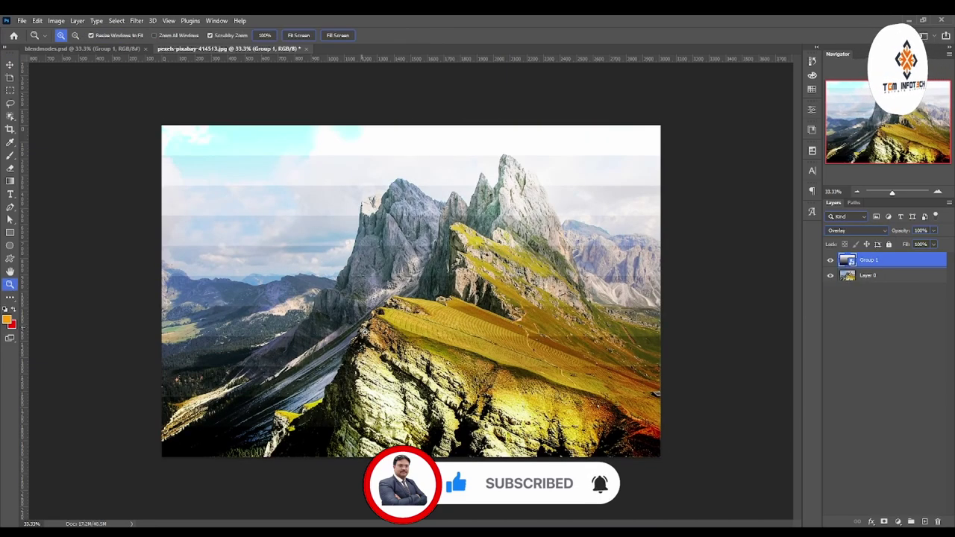
pyautogui.moveTo(361, 224)
pyautogui.mouseDown()
pyautogui.moveTo(443, 271)
pyautogui.moveTo(489, 232)
pyautogui.mouseUp()
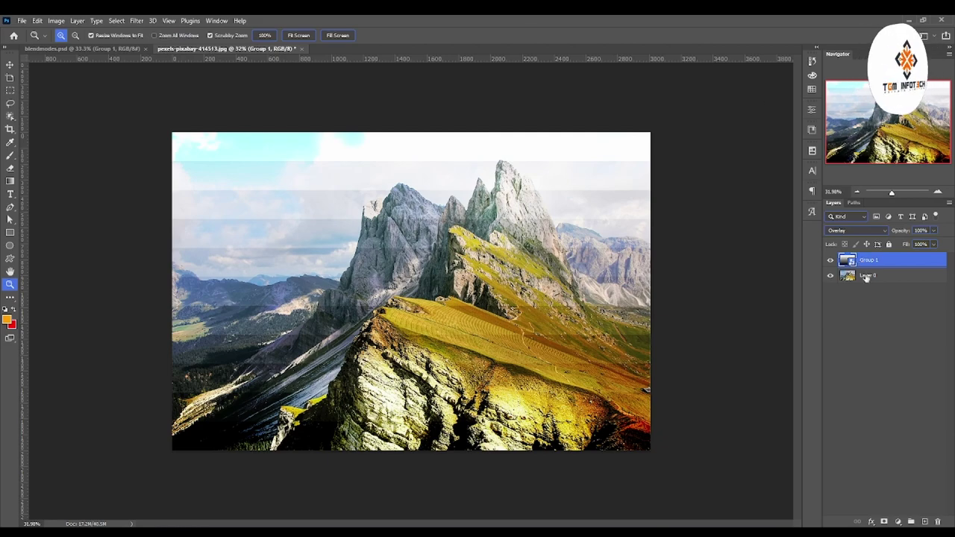
pyautogui.moveTo(205, 135); pyautogui.dragTo(256, 140)
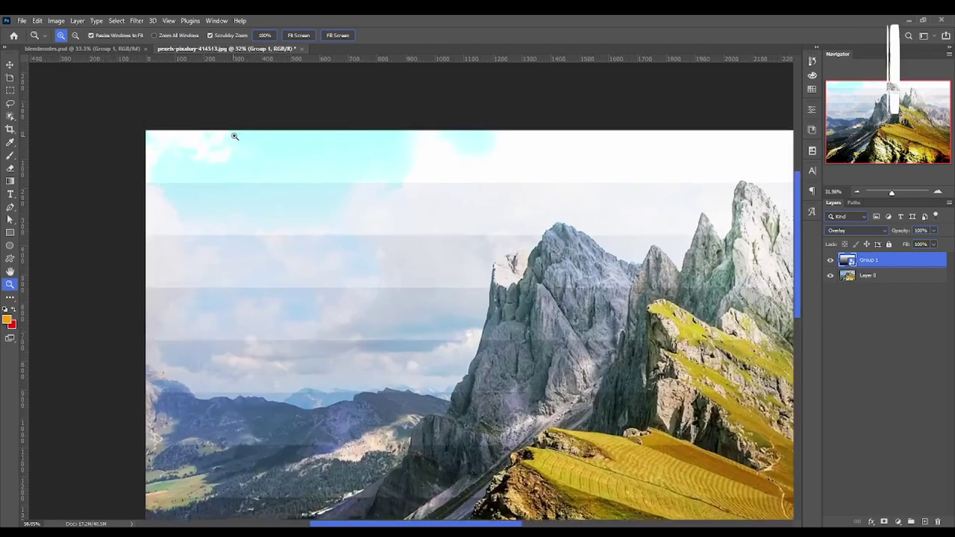
pyautogui.click(830, 260)
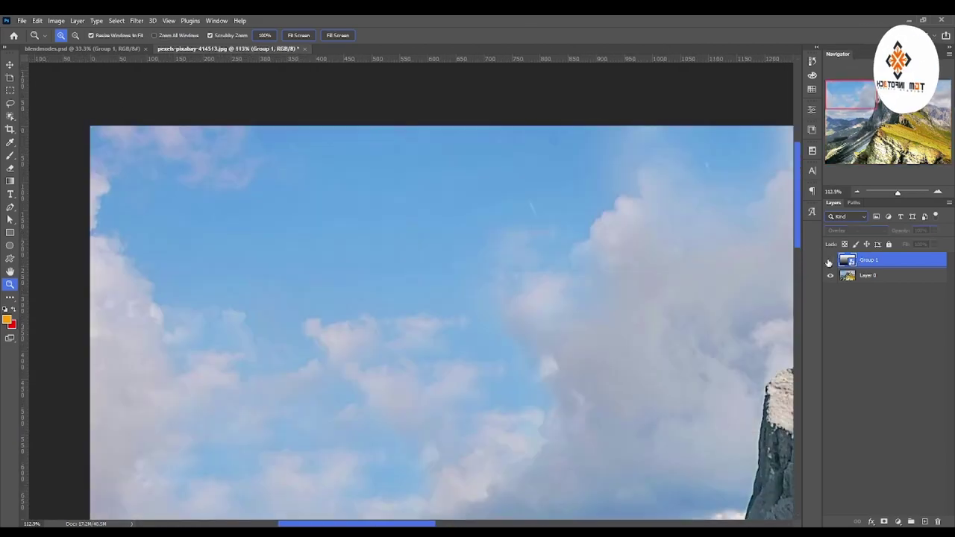
pyautogui.click(829, 261)
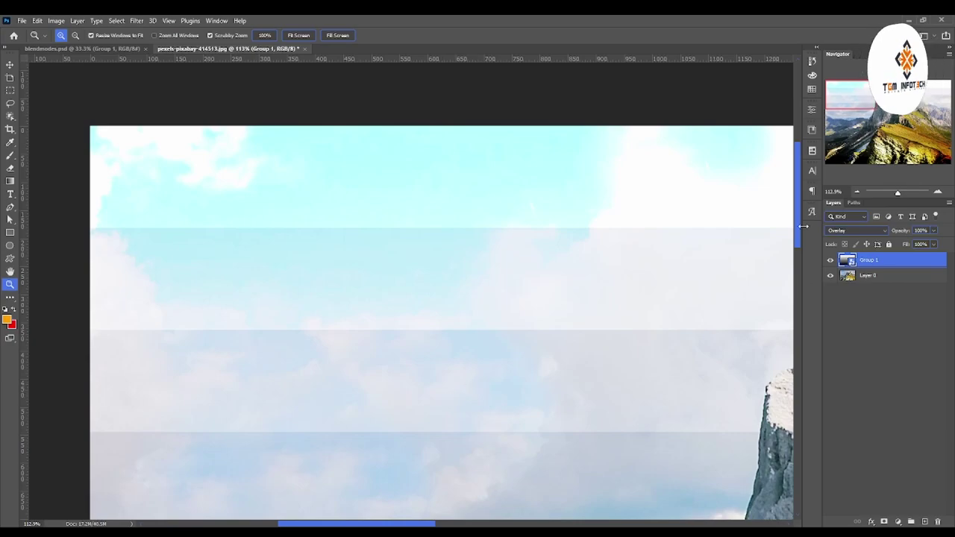
pyautogui.moveTo(796, 192); pyautogui.dragTo(779, 388)
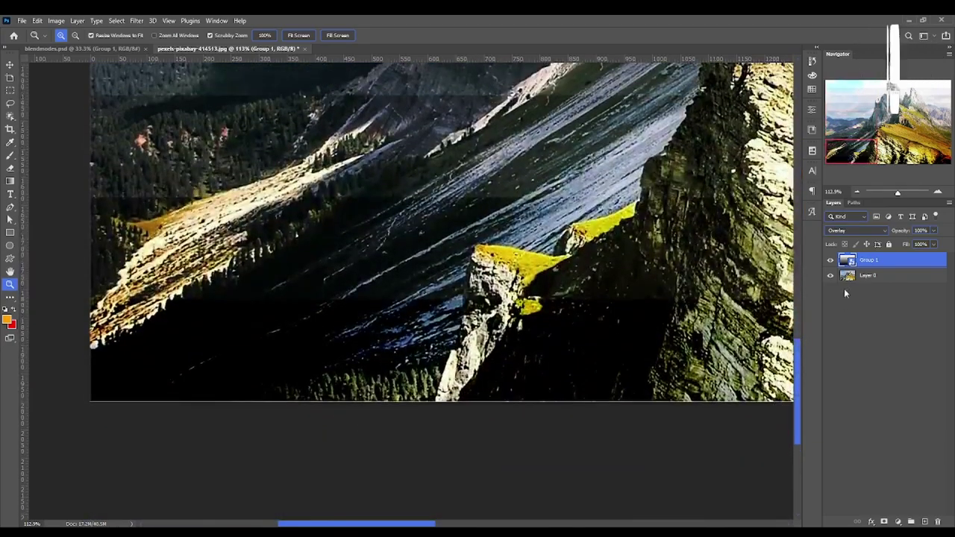
pyautogui.click(827, 261)
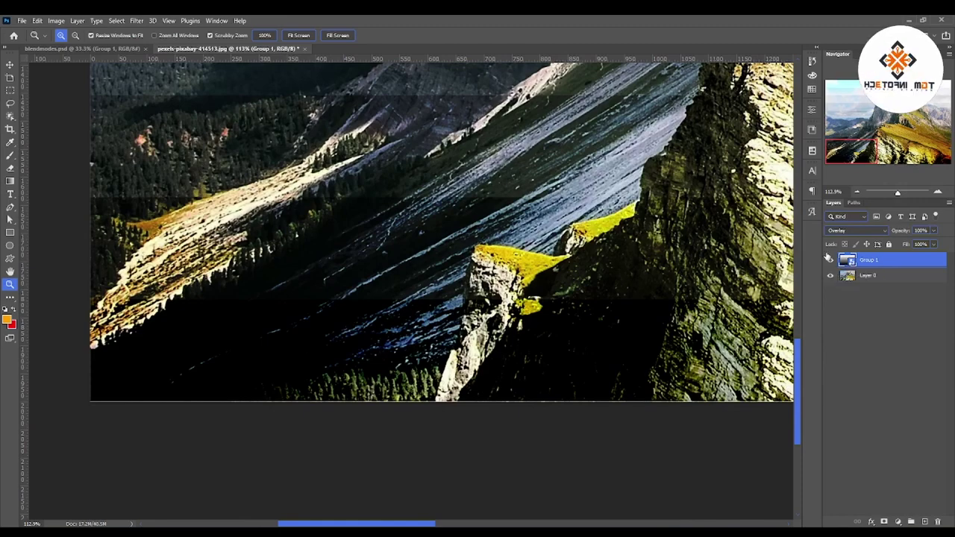
pyautogui.doubleClick(10, 272)
# - Hide Group 1 and add a white Solid Color fill layer blended in Overlay
pyautogui.click(830, 260)
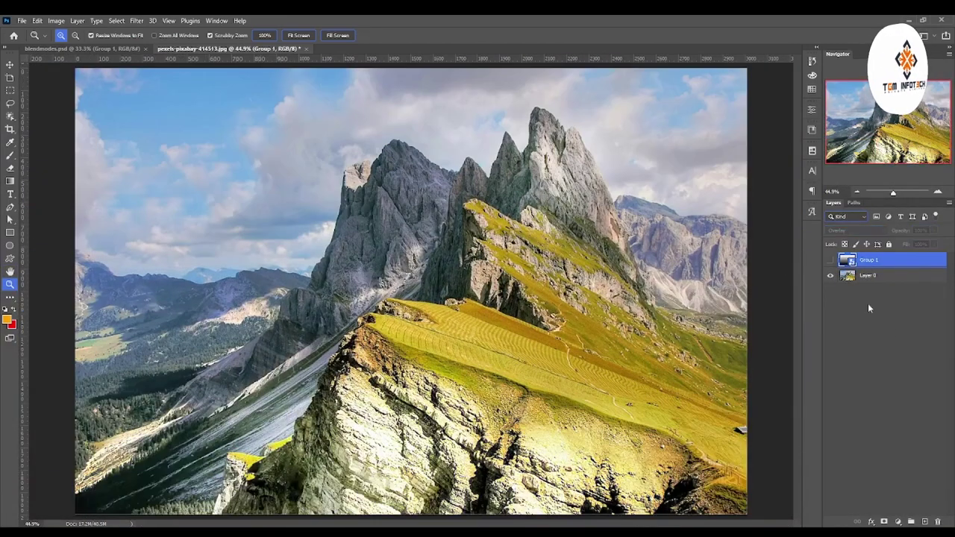
pyautogui.click(897, 522)
pyautogui.click(888, 349)
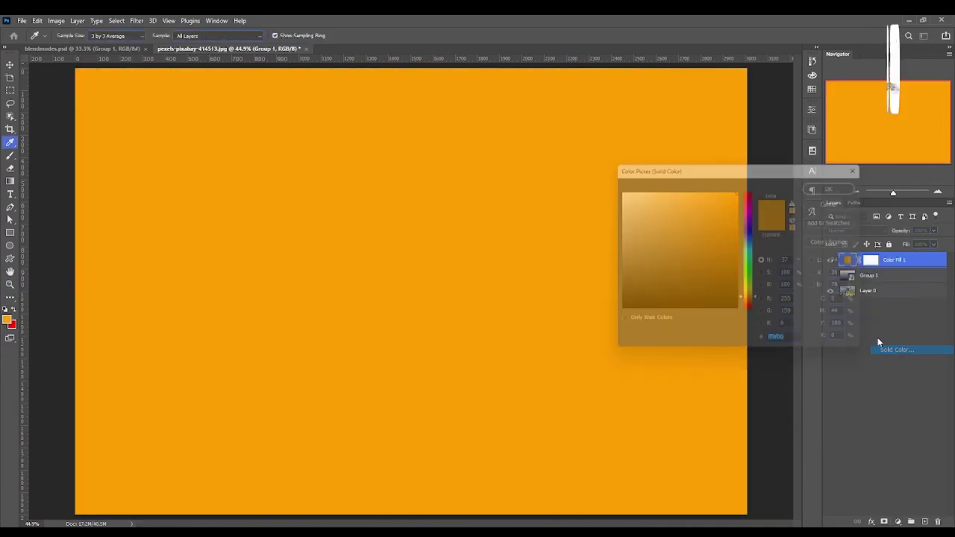
pyautogui.moveTo(719, 277); pyautogui.dragTo(616, 189)
pyautogui.click(840, 184)
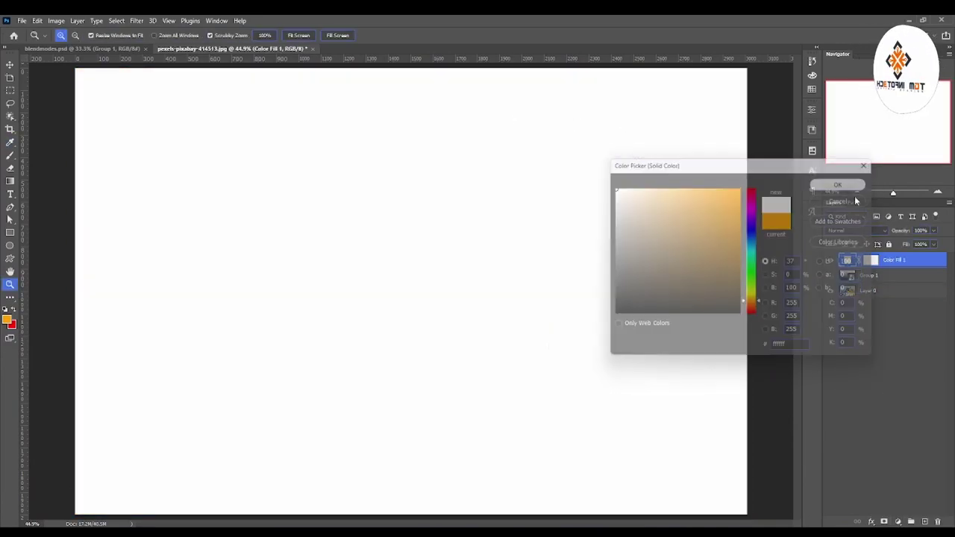
pyautogui.click(858, 231)
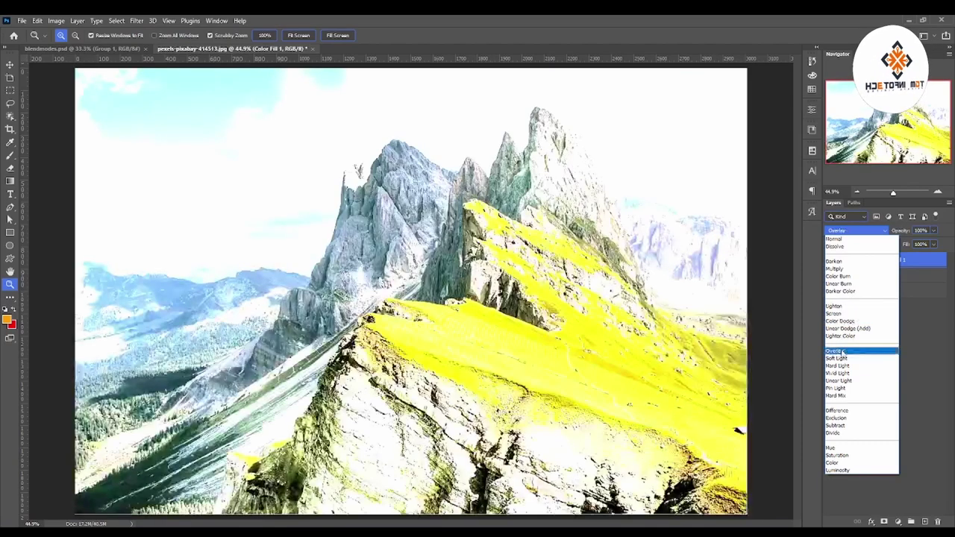
pyautogui.click(842, 351)
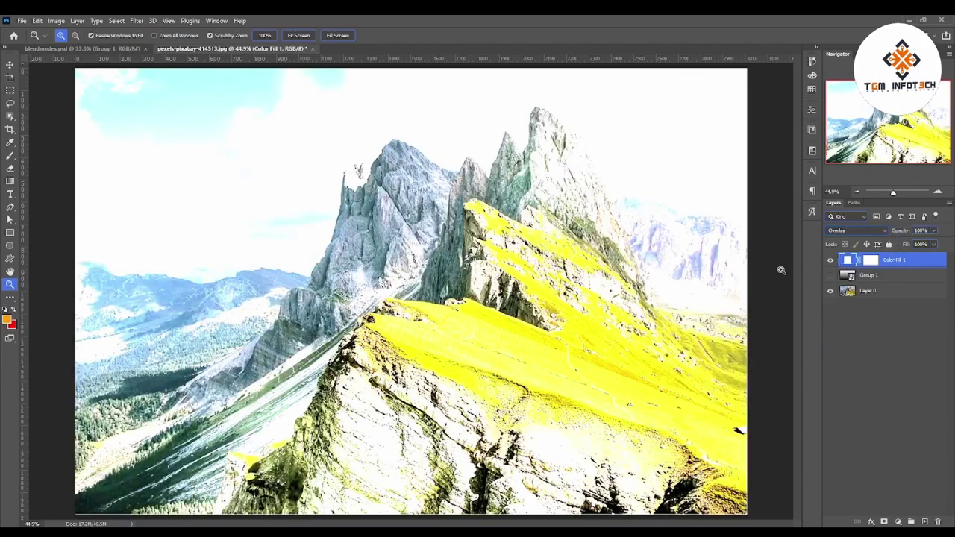
# - Change the fill colour to neutral grey with brightness 50
pyautogui.doubleClick(847, 260)
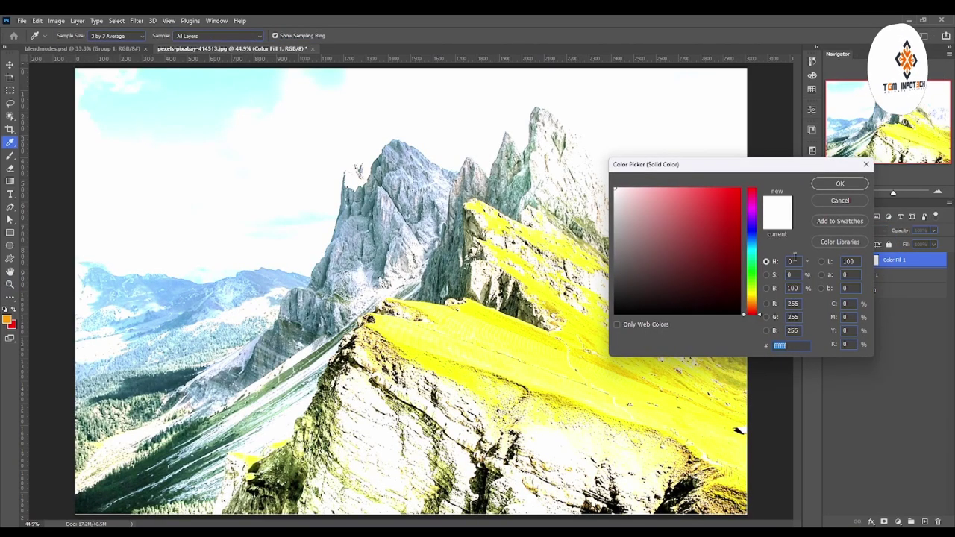
pyautogui.click(618, 198)
pyautogui.moveTo(618, 198); pyautogui.dragTo(603, 242)
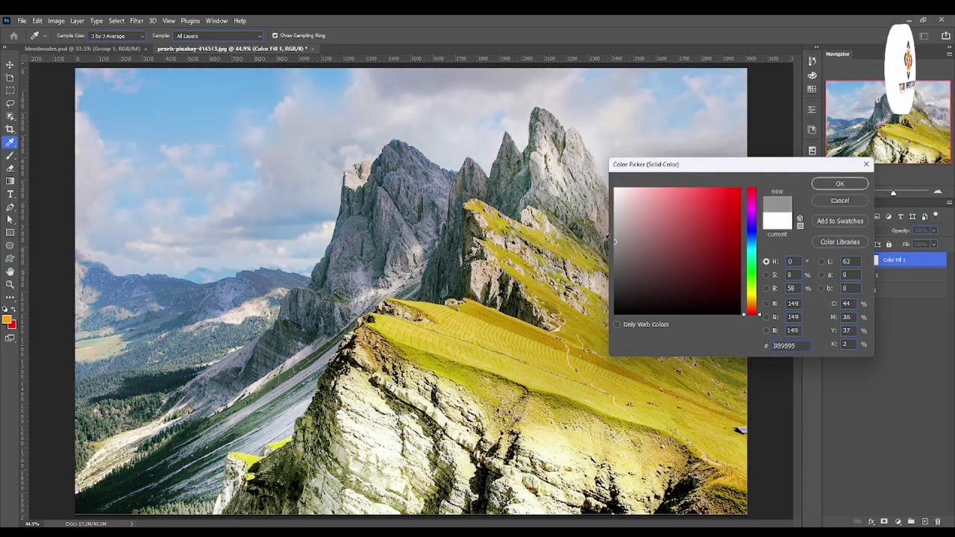
pyautogui.doubleClick(791, 288)
pyautogui.write('50')
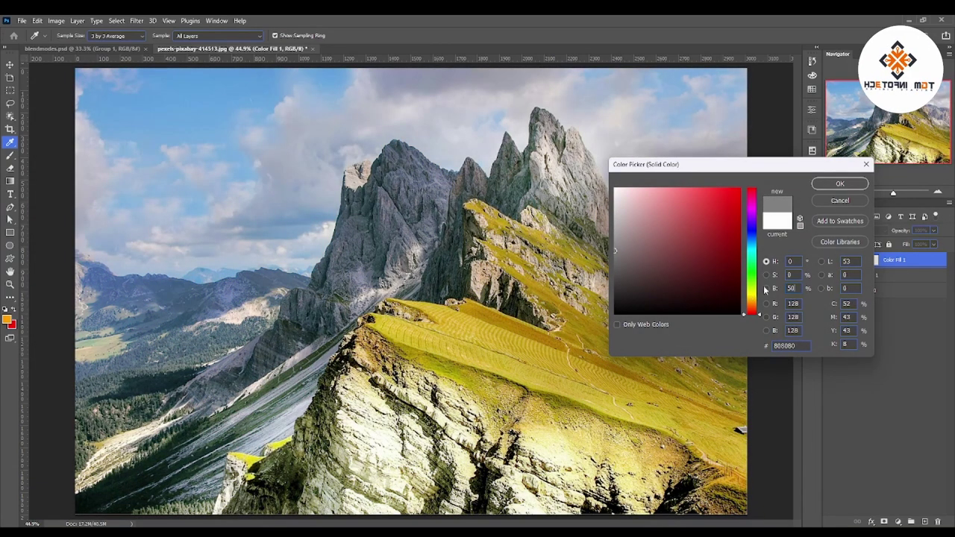
pyautogui.click(835, 184)
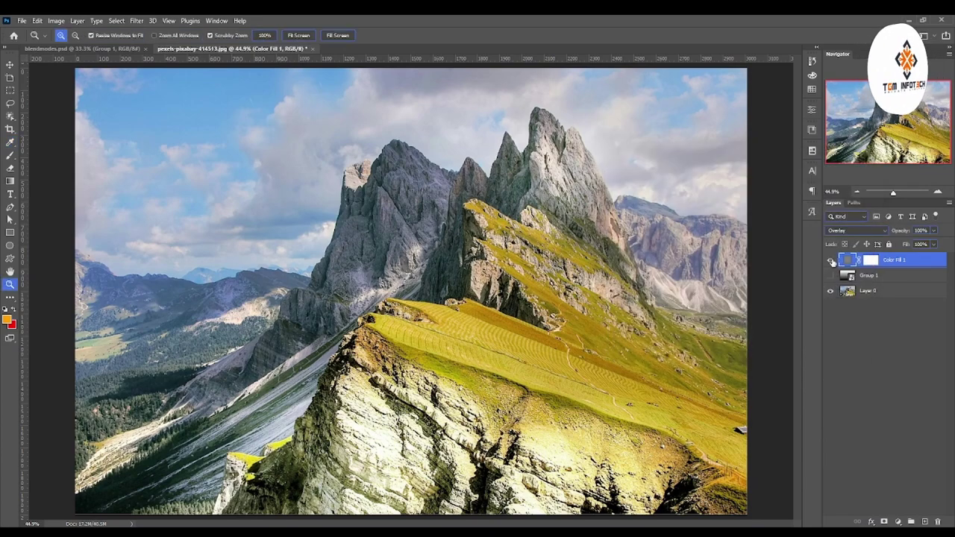
# - Change the fill colour from white to black
pyautogui.doubleClick(847, 259)
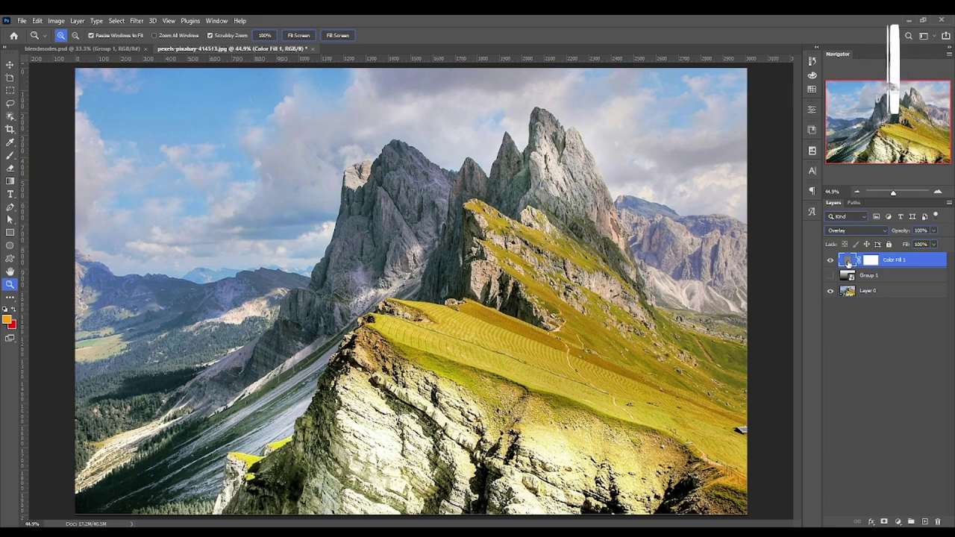
pyautogui.click(751, 257)
pyautogui.moveTo(675, 269); pyautogui.dragTo(615, 188)
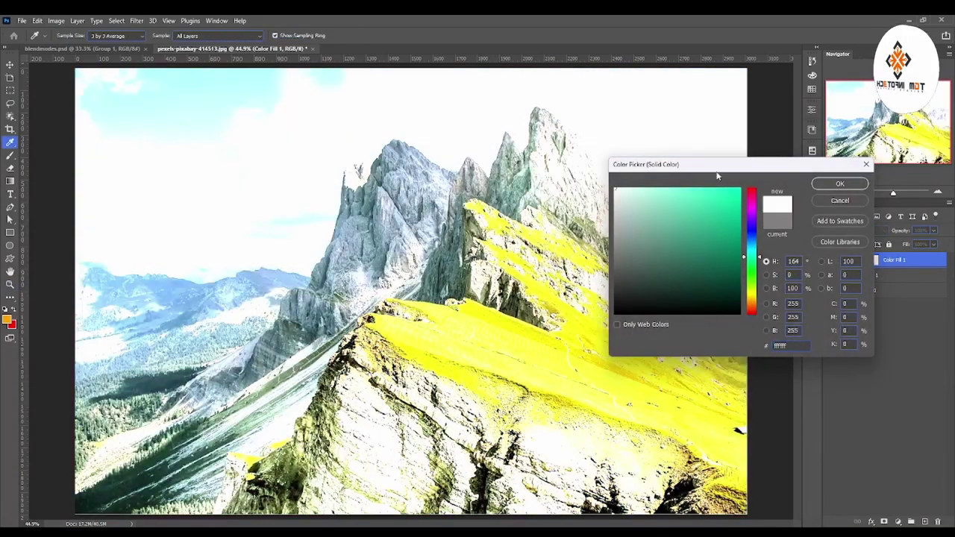
pyautogui.moveTo(675, 269); pyautogui.dragTo(532, 371)
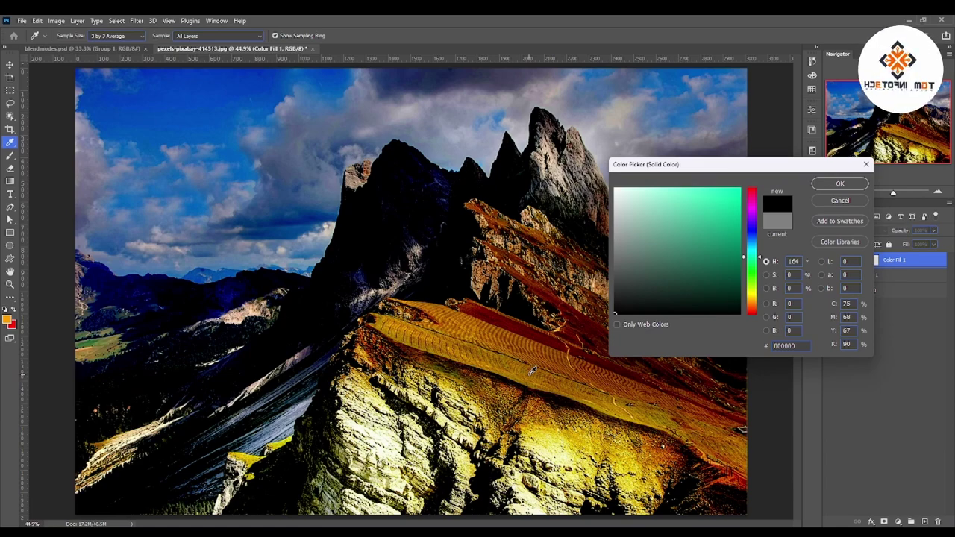
pyautogui.click(638, 292)
pyautogui.click(839, 185)
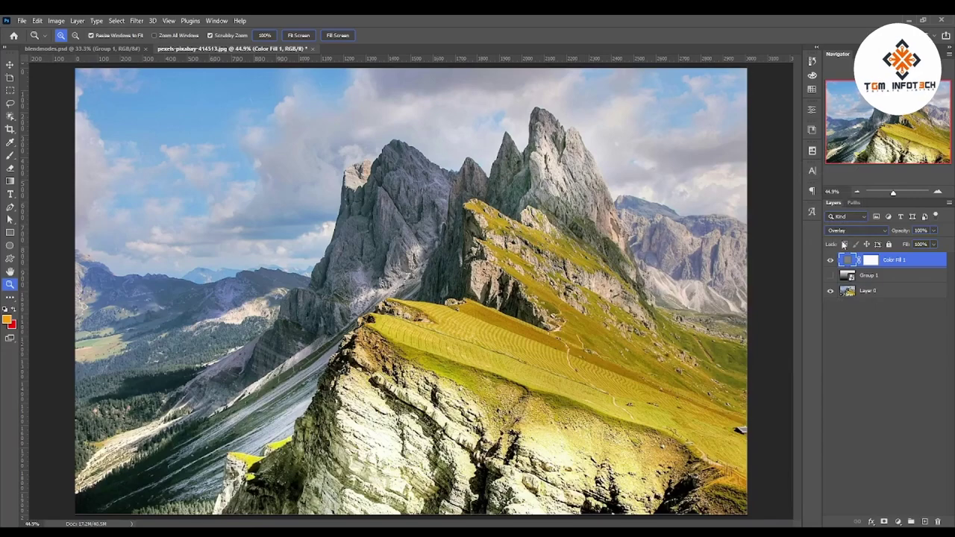
# - Hide Color Fill 1, show Group 1, and try Soft Light then Hard Light on it
pyautogui.click(830, 260)
pyautogui.click(854, 276)
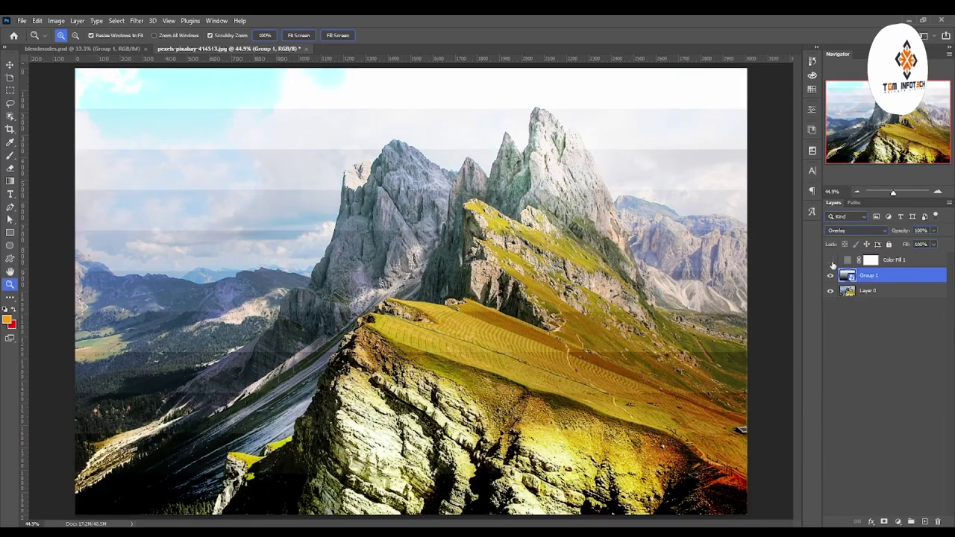
pyautogui.click(836, 230)
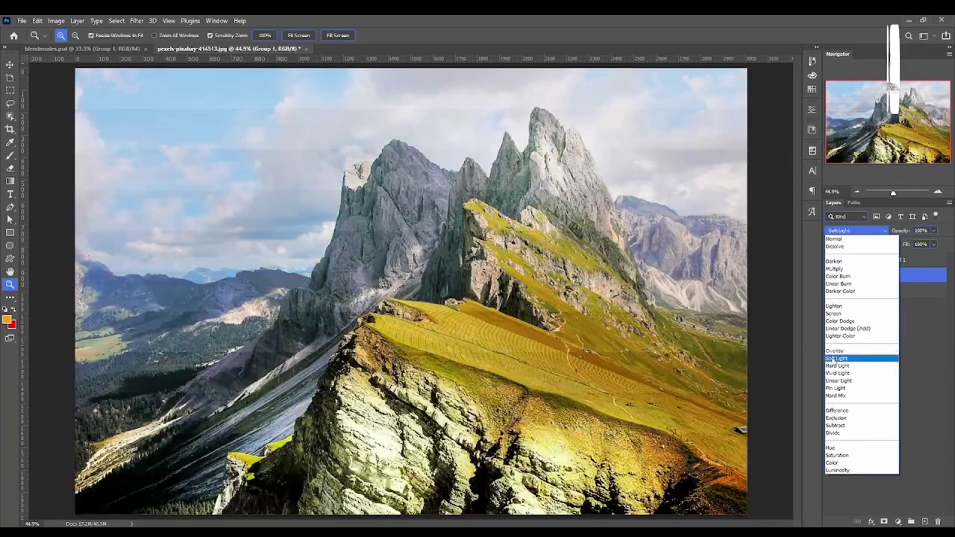
pyautogui.click(832, 358)
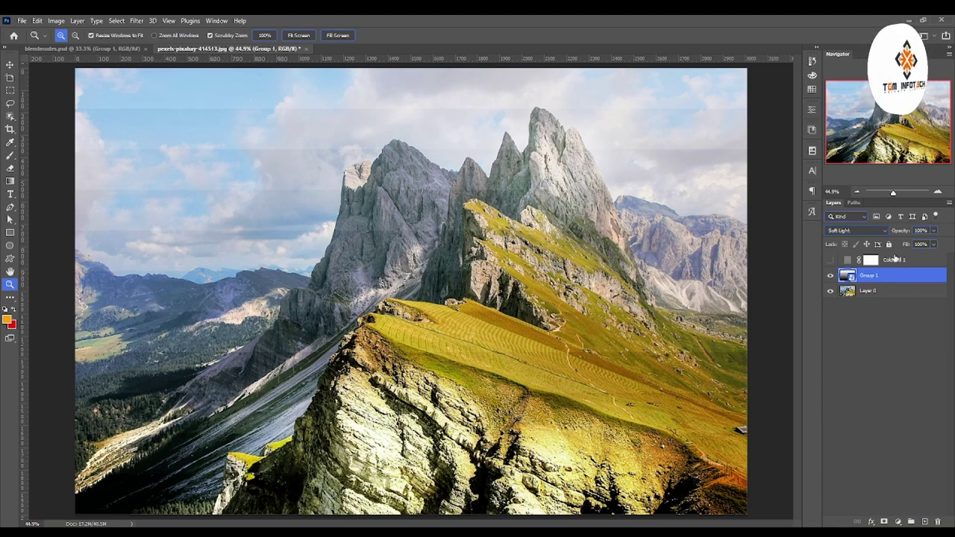
pyautogui.click(840, 234)
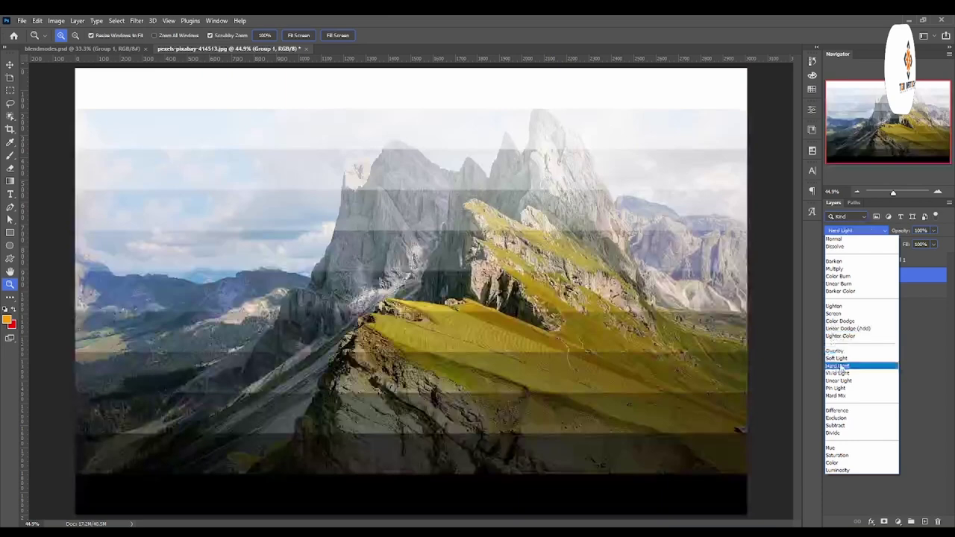
pyautogui.click(837, 366)
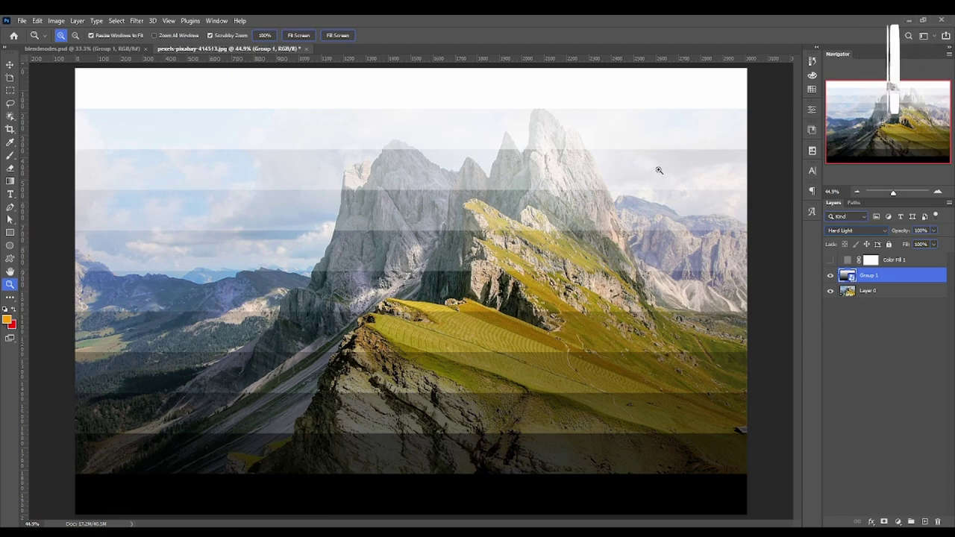
# - Toggle Group 1 to compare its Hard Light look, then switch it to Vivid Light
pyautogui.click(830, 276)
pyautogui.click(830, 277)
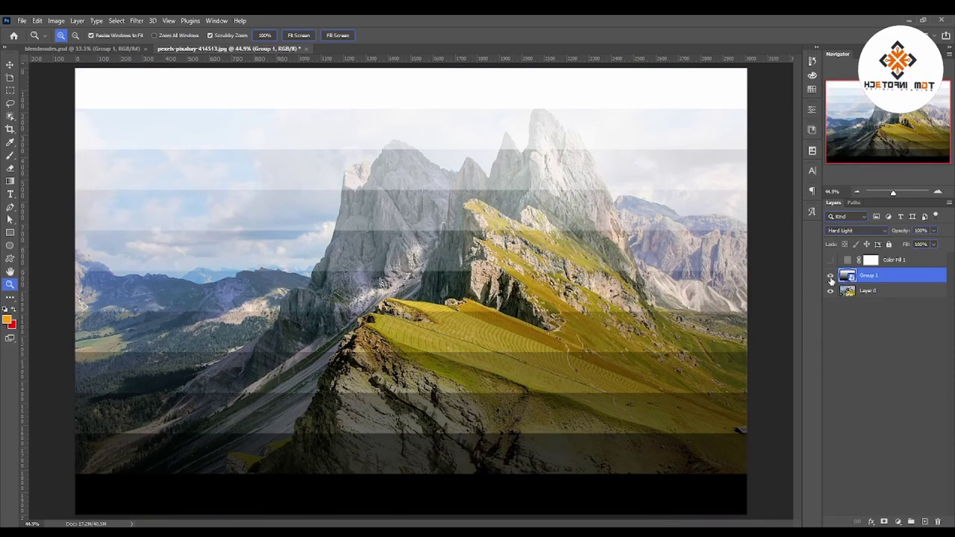
pyautogui.click(830, 277)
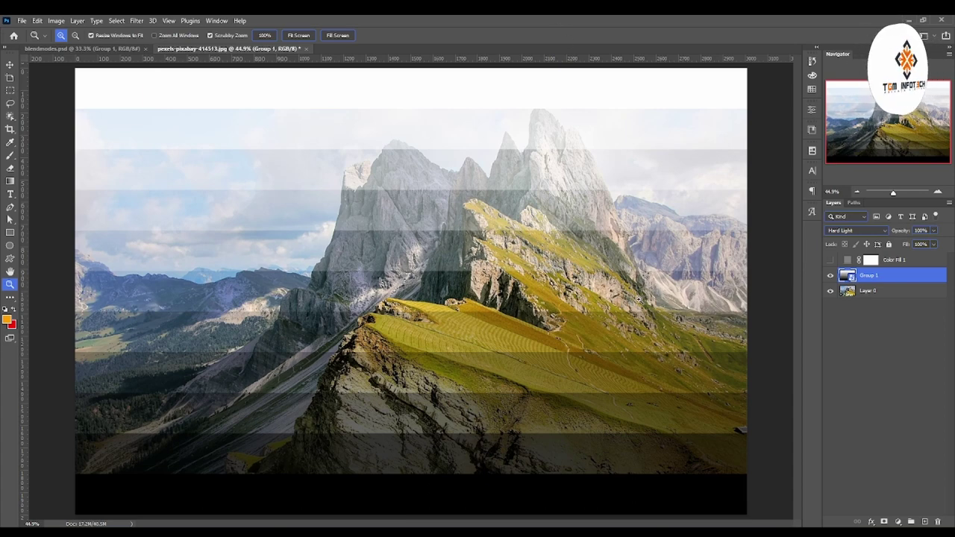
pyautogui.click(869, 232)
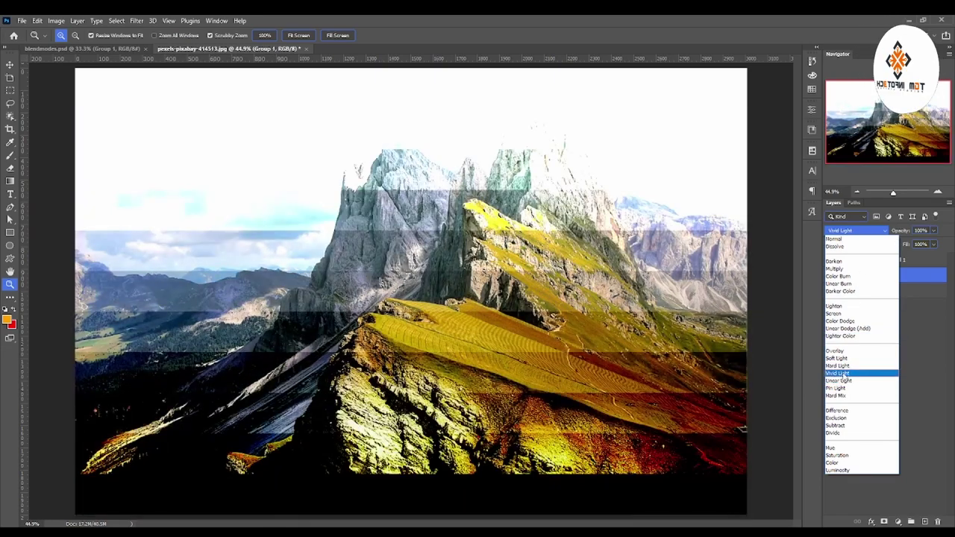
pyautogui.click(843, 375)
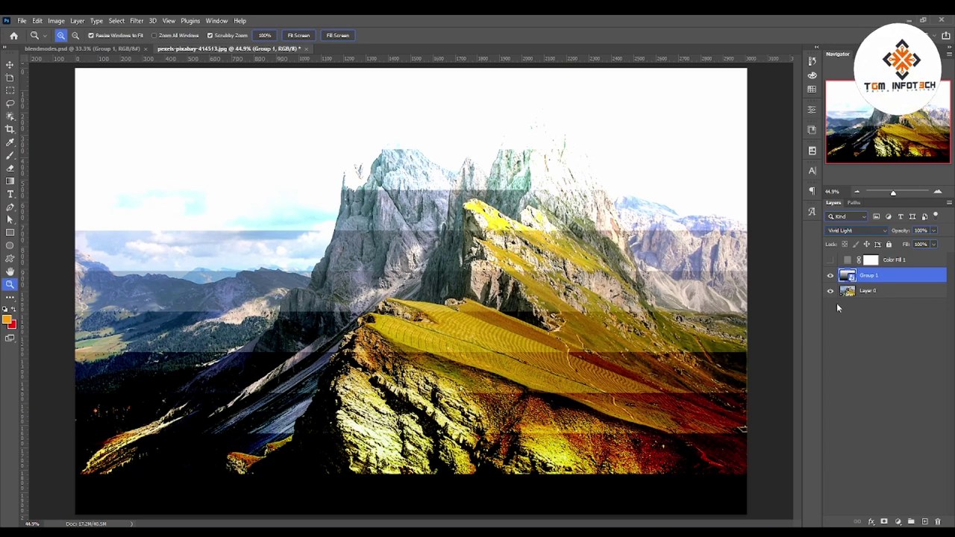
# - Hide Group 1 and add a Brightness/Contrast layer above Layer 0 at brightness -150
pyautogui.click(830, 275)
pyautogui.click(865, 290)
pyautogui.click(897, 522)
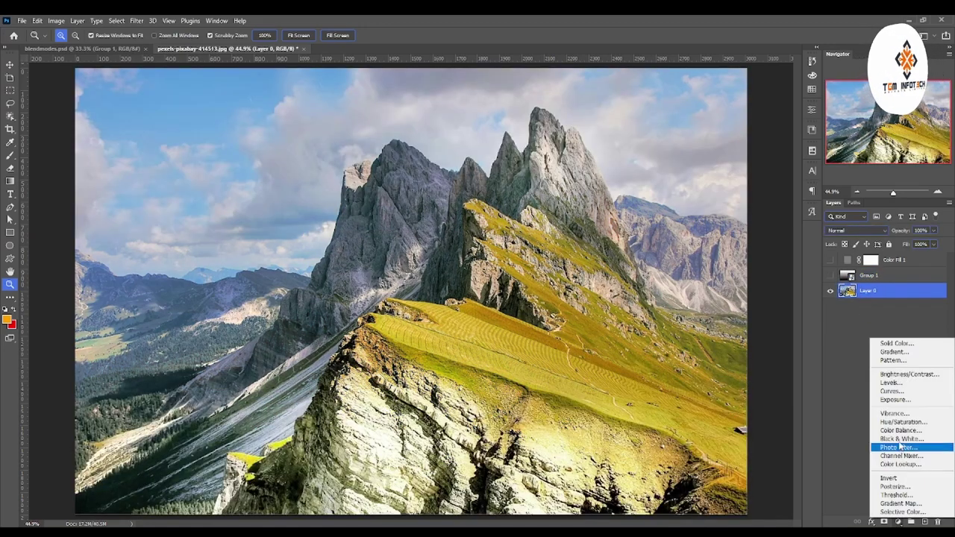
pyautogui.click(908, 375)
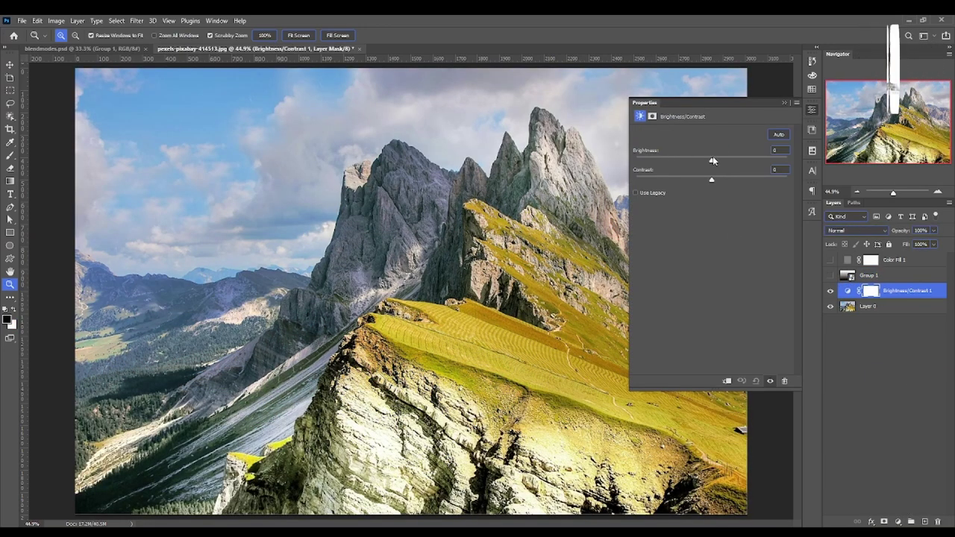
pyautogui.moveTo(713, 159)
pyautogui.mouseDown()
pyautogui.moveTo(800, 167)
pyautogui.moveTo(577, 167)
pyautogui.mouseUp()
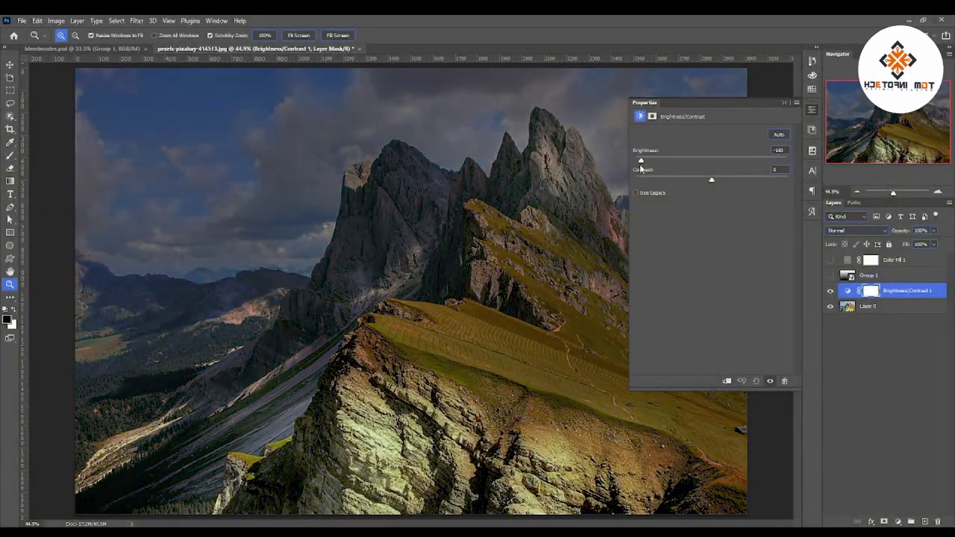
# - Inspect the rock, raise brightness to 150, then hide the Brightness/Contrast layer
pyautogui.click(388, 359)
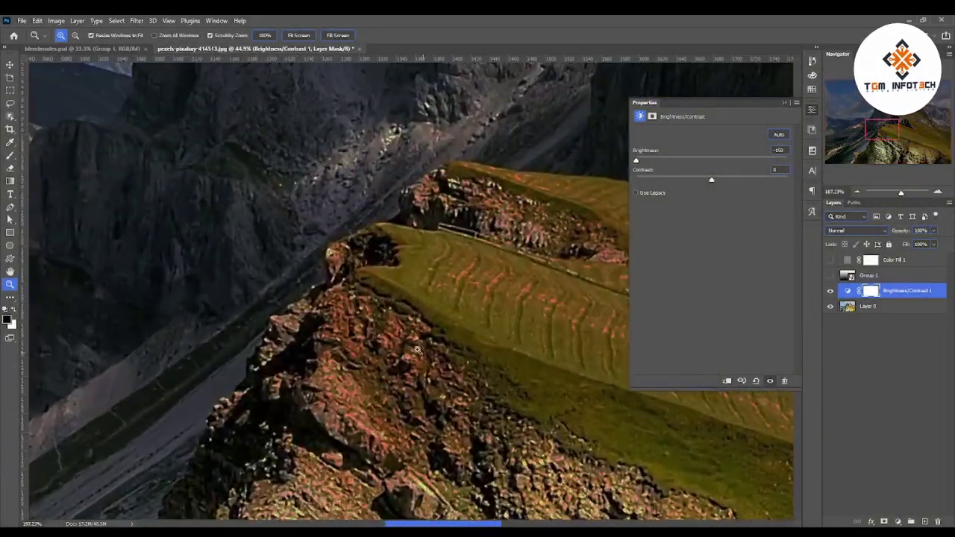
pyautogui.moveTo(388, 299)
pyautogui.mouseDown()
pyautogui.moveTo(394, 331)
pyautogui.moveTo(375, 324)
pyautogui.moveTo(405, 325)
pyautogui.mouseUp()
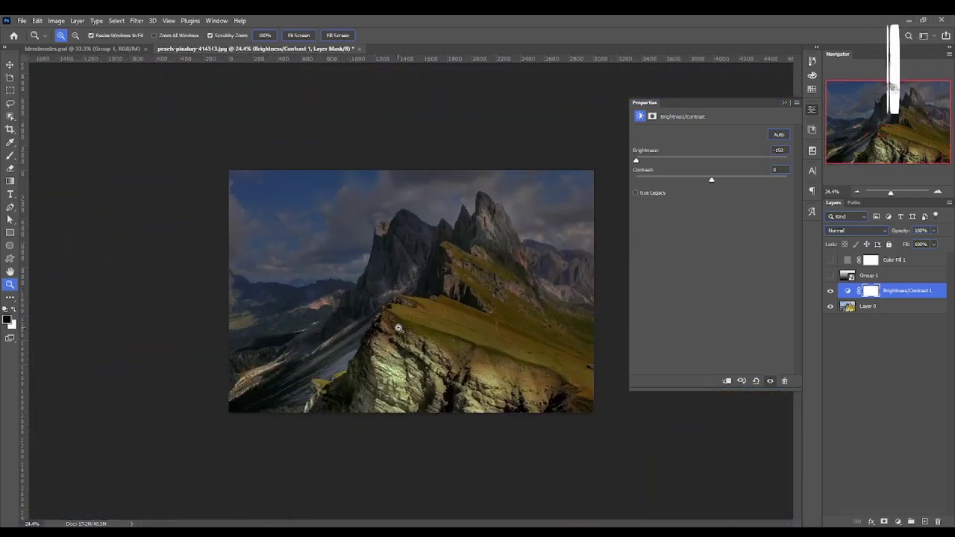
pyautogui.hotkey('ctrl', '0')
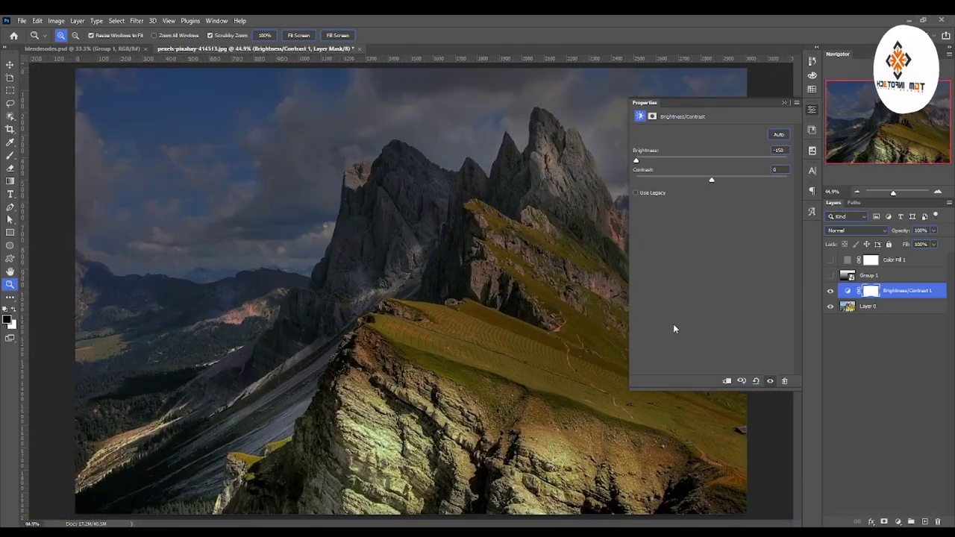
pyautogui.moveTo(636, 160); pyautogui.dragTo(786, 161)
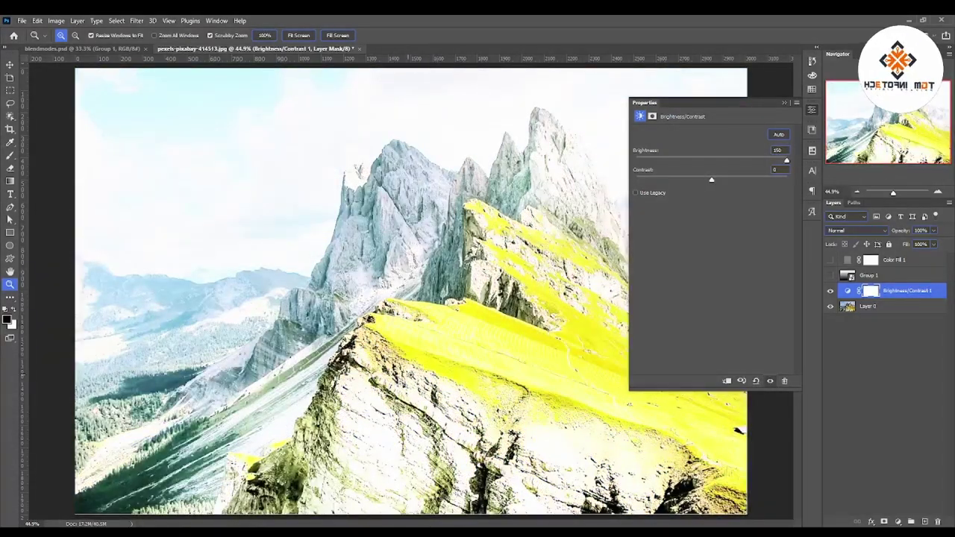
pyautogui.moveTo(396, 316); pyautogui.dragTo(463, 380)
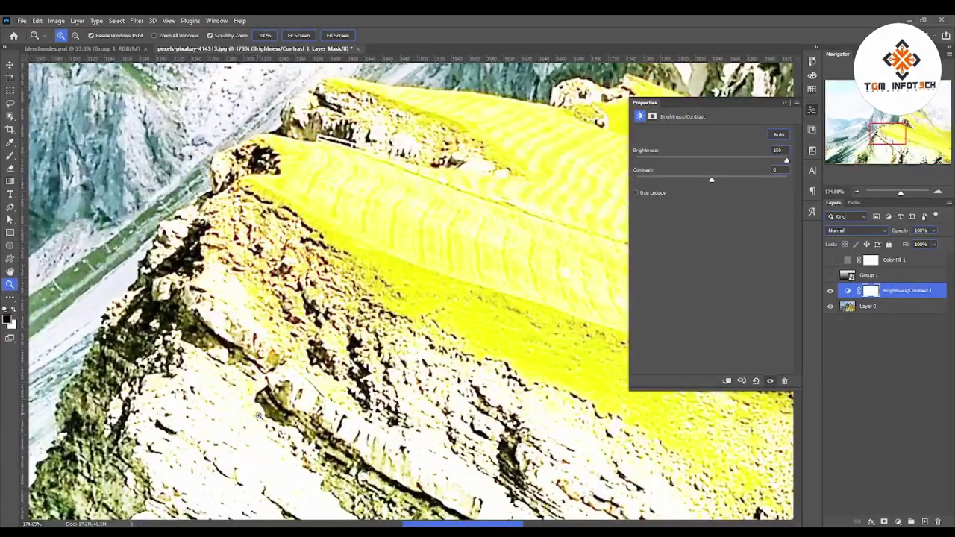
pyautogui.moveTo(316, 344)
pyautogui.mouseDown()
pyautogui.moveTo(375, 357)
pyautogui.moveTo(299, 356)
pyautogui.mouseUp()
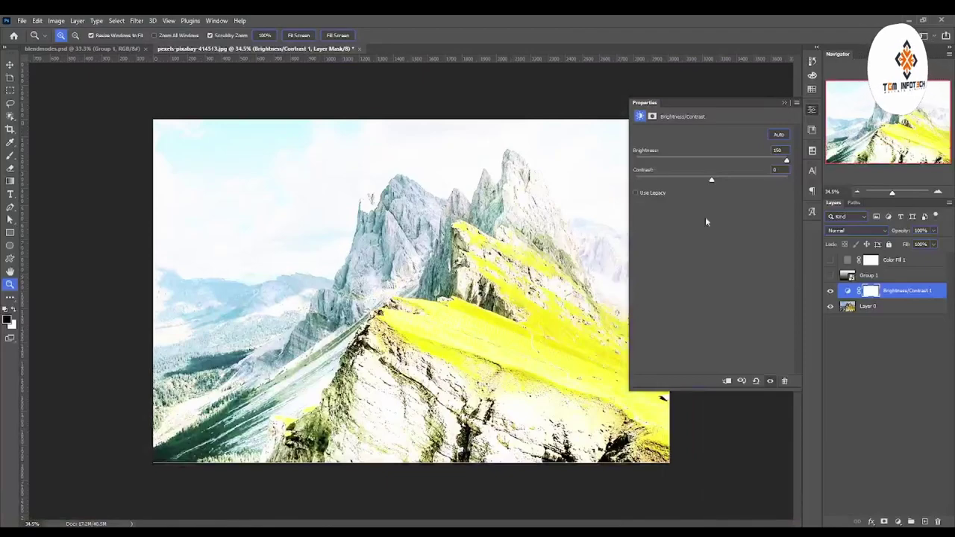
pyautogui.click(830, 291)
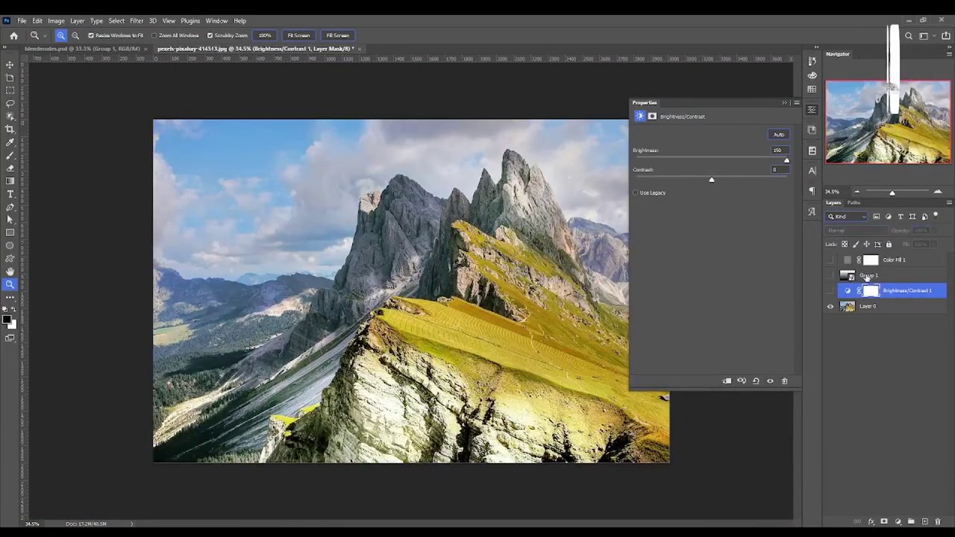
# - Show Group 1 again and zoom in and out around the mountain
pyautogui.click(867, 278)
pyautogui.click(830, 275)
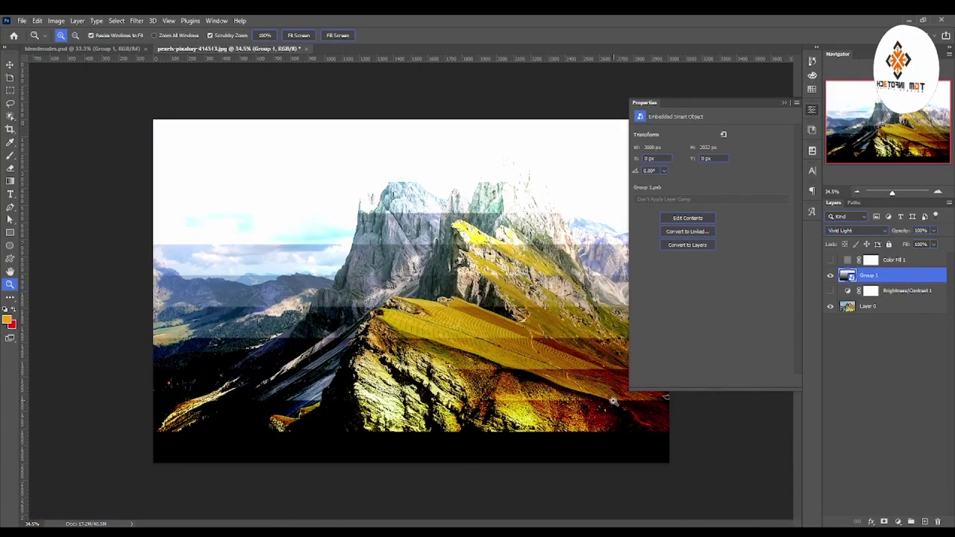
pyautogui.moveTo(614, 402); pyautogui.dragTo(675, 442)
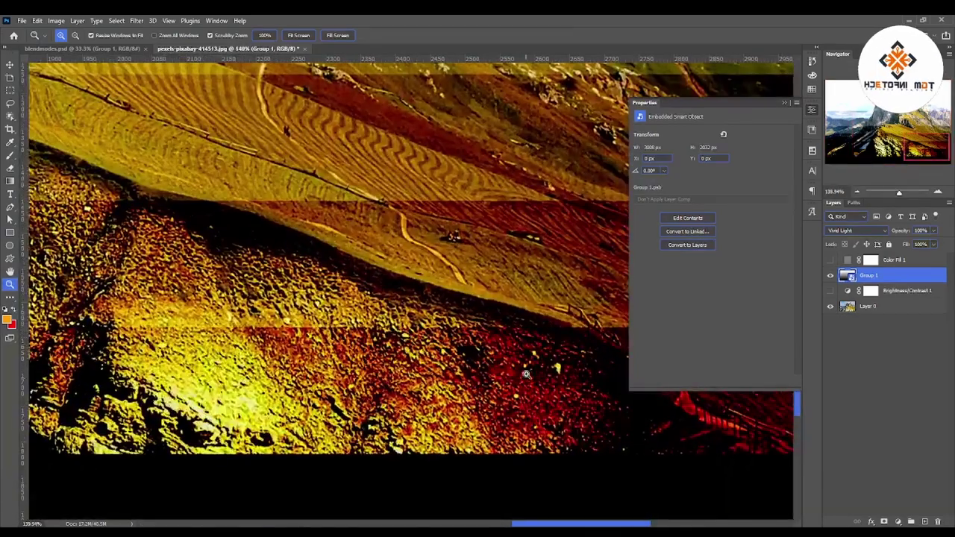
pyautogui.moveTo(596, 401); pyautogui.dragTo(545, 411)
pyautogui.moveTo(435, 203)
pyautogui.mouseDown()
pyautogui.moveTo(505, 240)
pyautogui.moveTo(544, 241)
pyautogui.mouseUp()
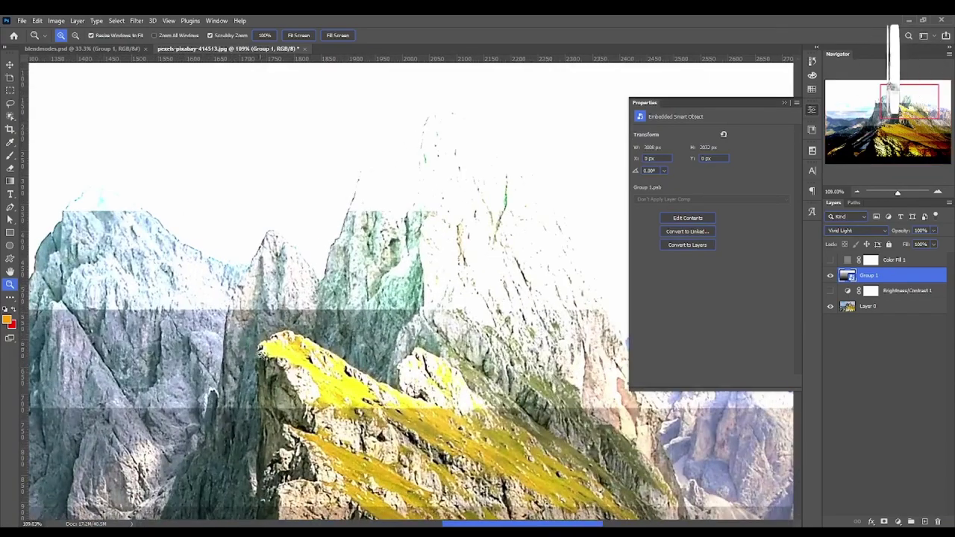
pyautogui.moveTo(404, 347); pyautogui.dragTo(337, 346)
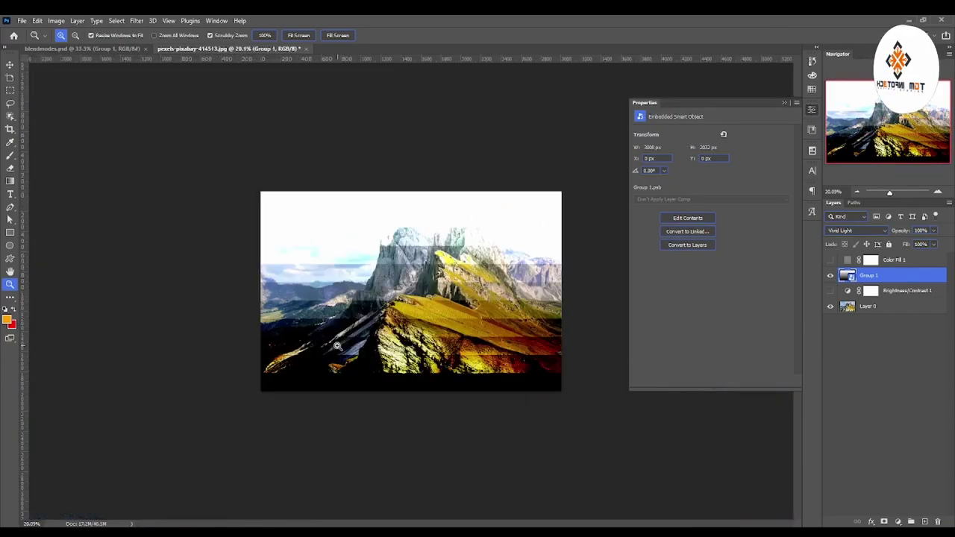
pyautogui.moveTo(542, 384)
pyautogui.mouseDown()
pyautogui.moveTo(565, 373)
pyautogui.moveTo(599, 391)
pyautogui.mouseUp()
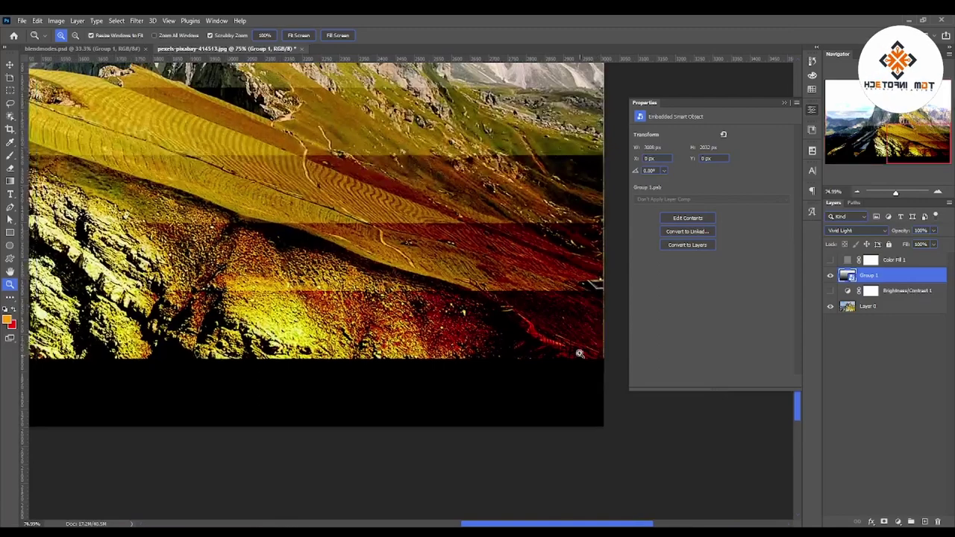
pyautogui.moveTo(526, 337)
pyautogui.mouseDown()
pyautogui.moveTo(436, 250)
pyautogui.moveTo(501, 247)
pyautogui.moveTo(449, 254)
pyautogui.mouseUp()
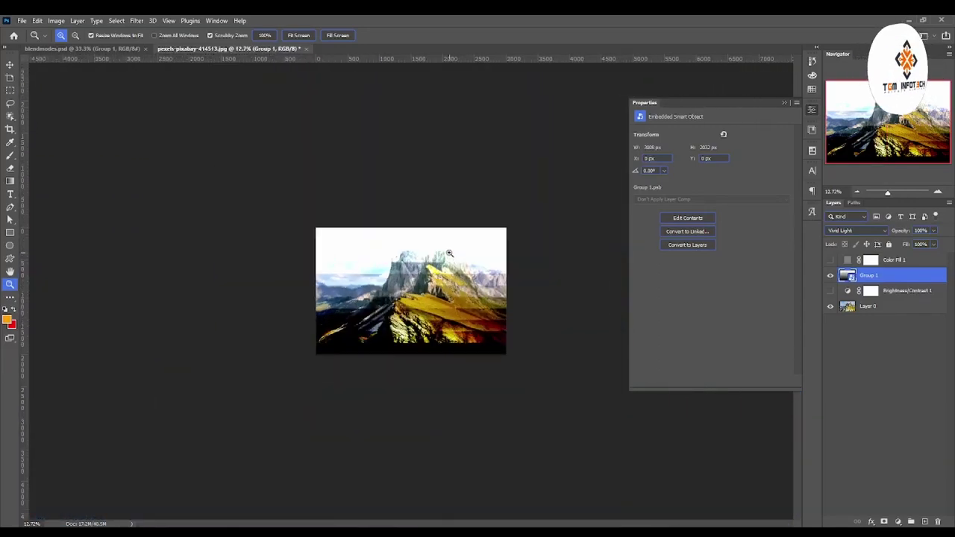
pyautogui.click(449, 253)
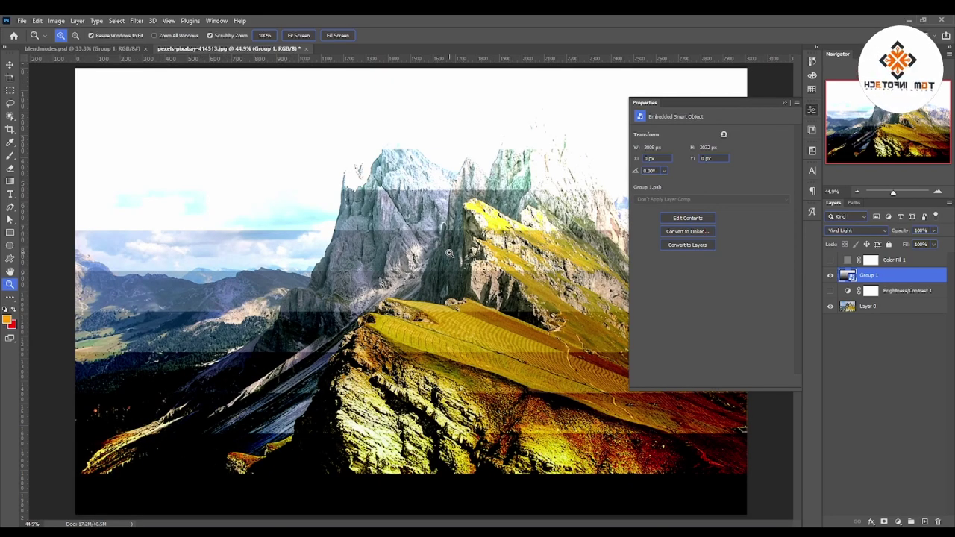
# - Reapply Vivid Light to Group 1 and zoom in on the peaks and back out
pyautogui.click(854, 230)
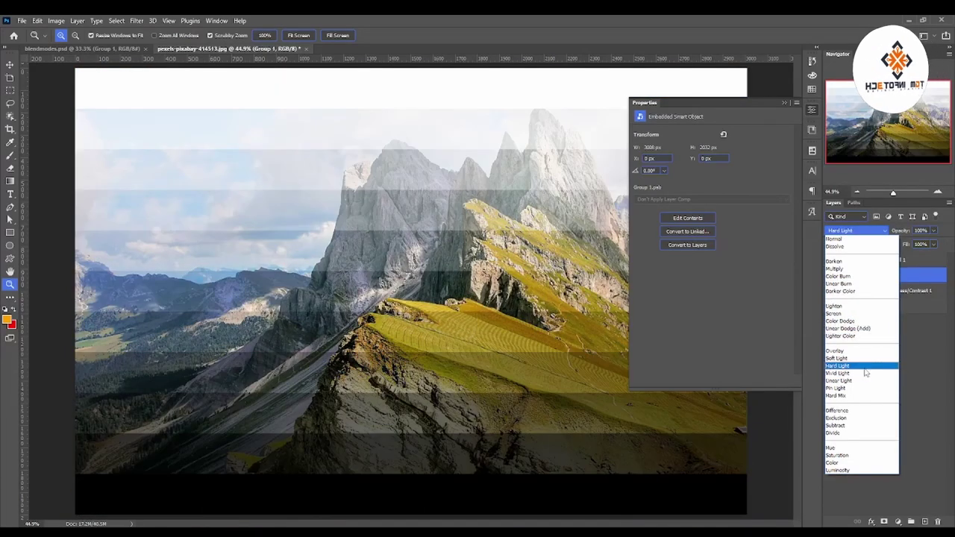
pyautogui.click(857, 372)
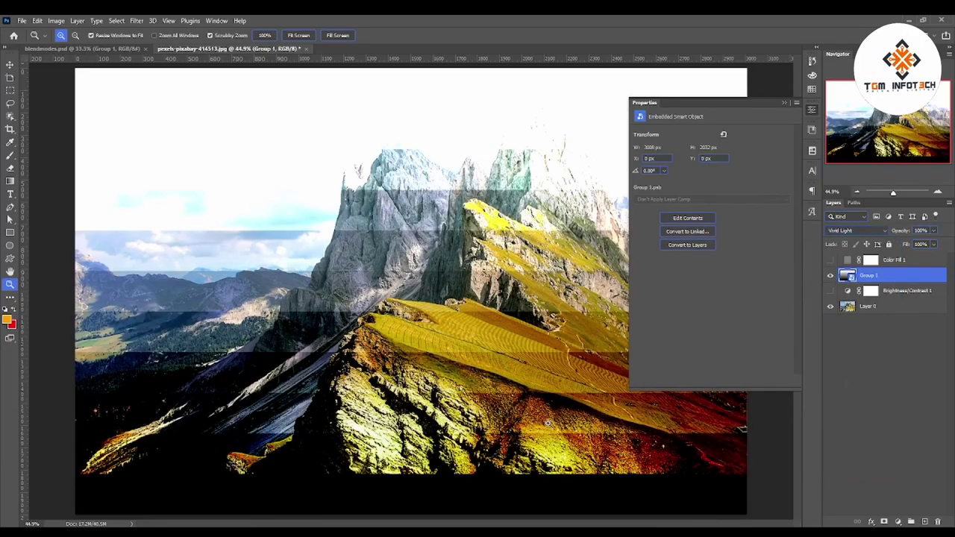
pyautogui.moveTo(643, 455)
pyautogui.mouseDown()
pyautogui.moveTo(663, 461)
pyautogui.moveTo(582, 449)
pyautogui.moveTo(780, 458)
pyautogui.mouseUp()
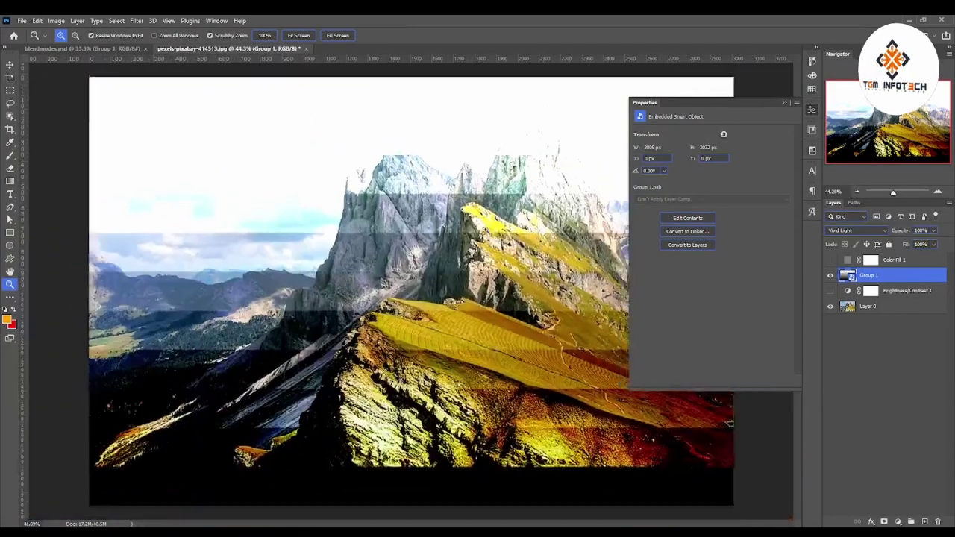
pyautogui.moveTo(780, 458); pyautogui.dragTo(661, 394)
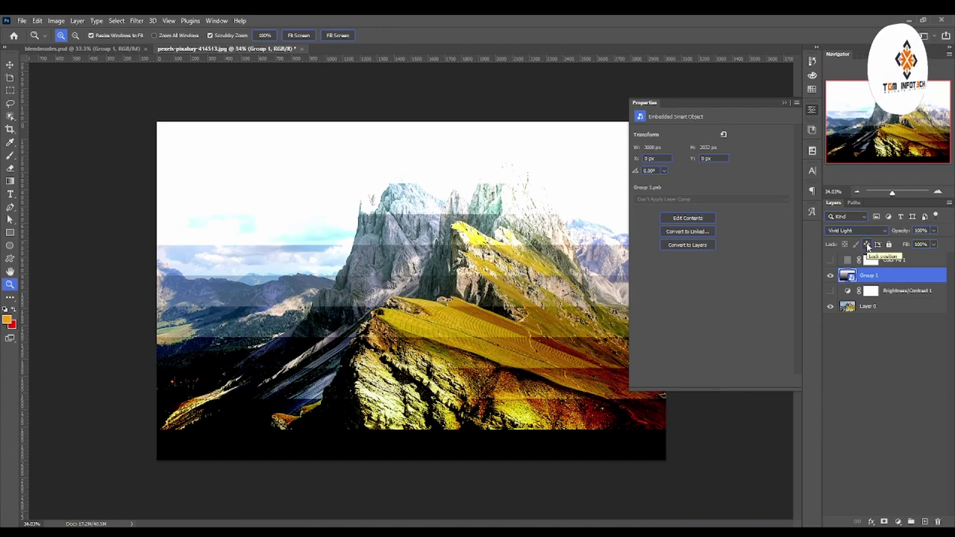
# - Switch Group 1 to Linear Light and zoom in slightly on the image
pyautogui.click(856, 230)
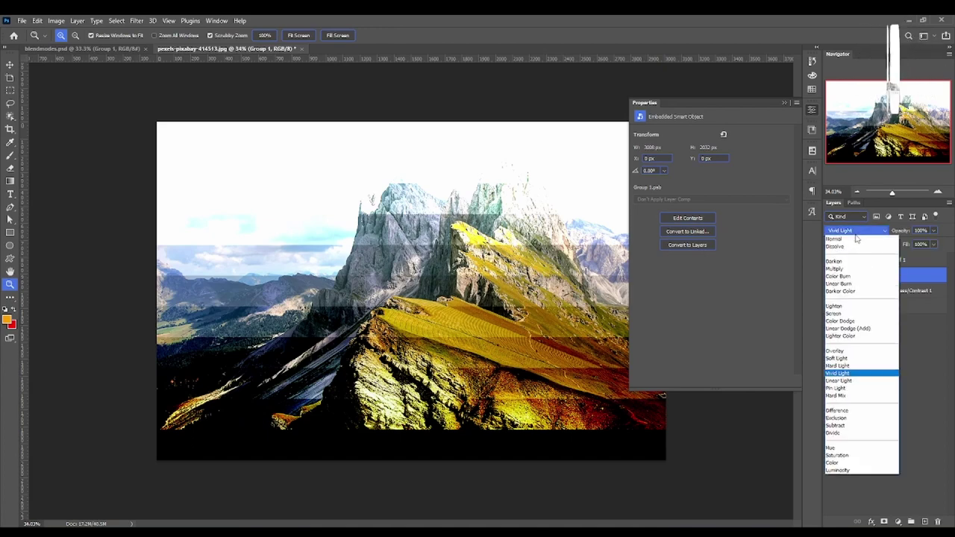
pyautogui.click(866, 381)
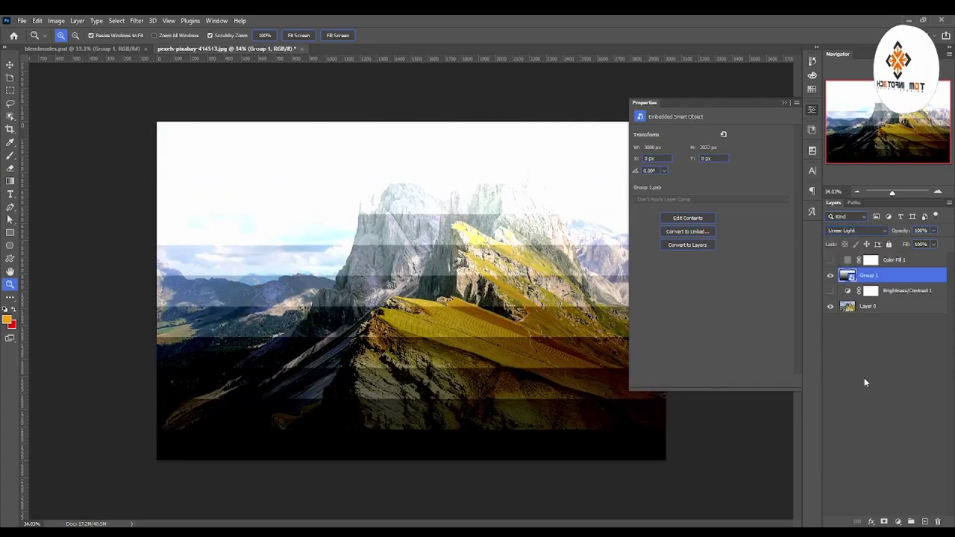
pyautogui.moveTo(579, 419); pyautogui.dragTo(625, 434)
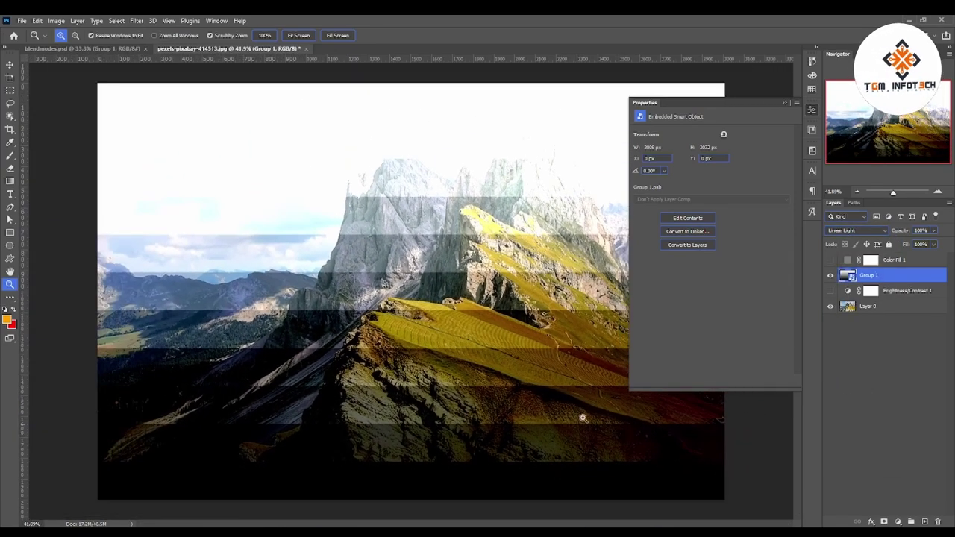
pyautogui.moveTo(383, 91)
pyautogui.mouseDown()
pyautogui.moveTo(391, 92)
pyautogui.moveTo(432, 451)
pyautogui.mouseUp()
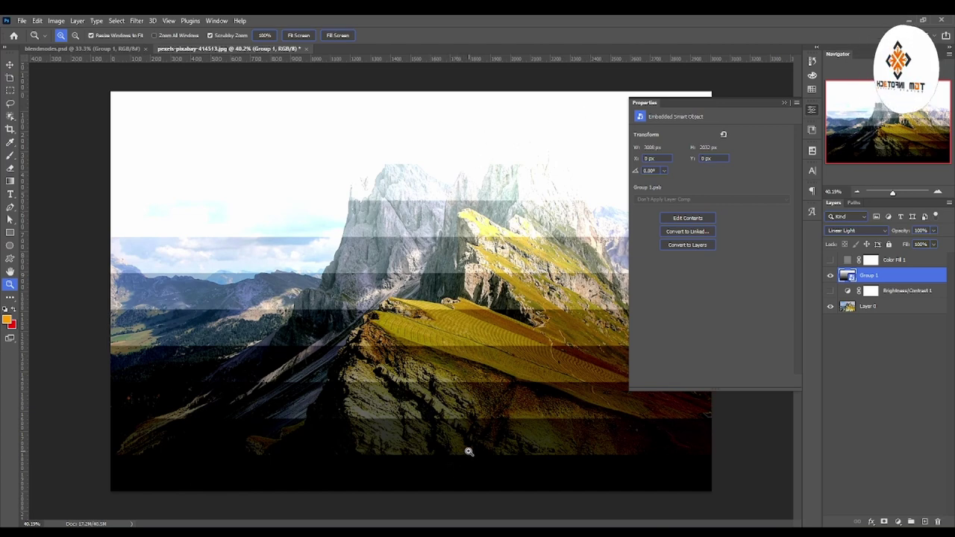
# - Apply Pin Light to Group 1, collapse the smart object properties, and preview other modes
pyautogui.click(865, 231)
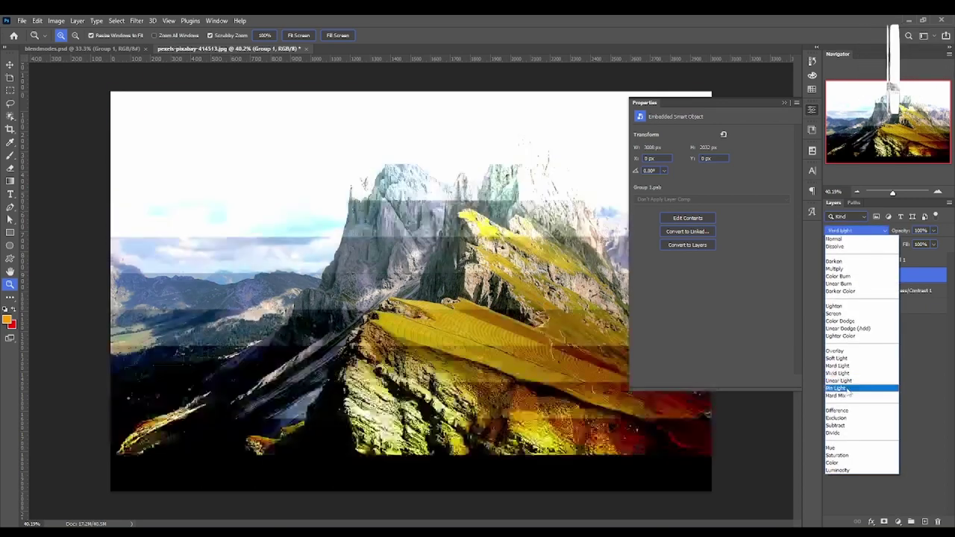
pyautogui.click(848, 389)
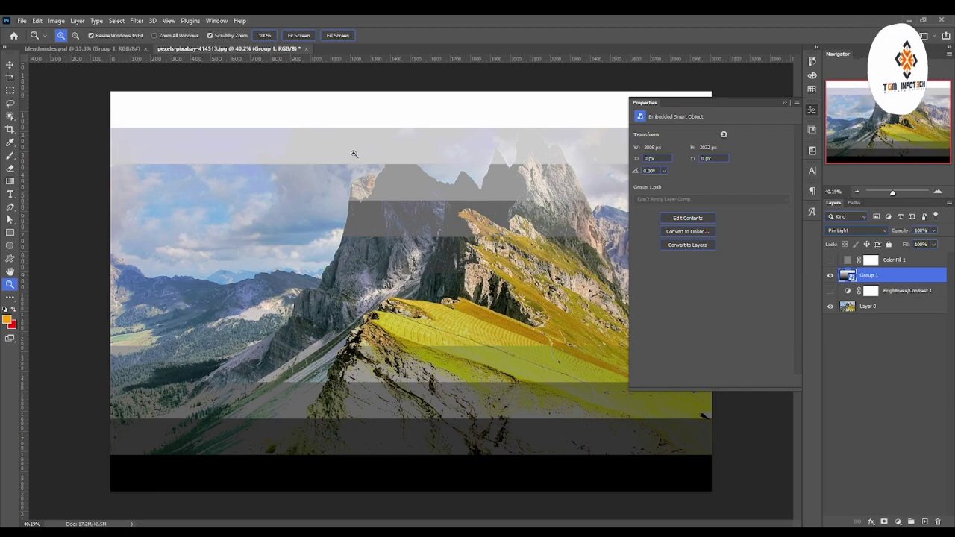
pyautogui.moveTo(355, 154); pyautogui.dragTo(416, 198)
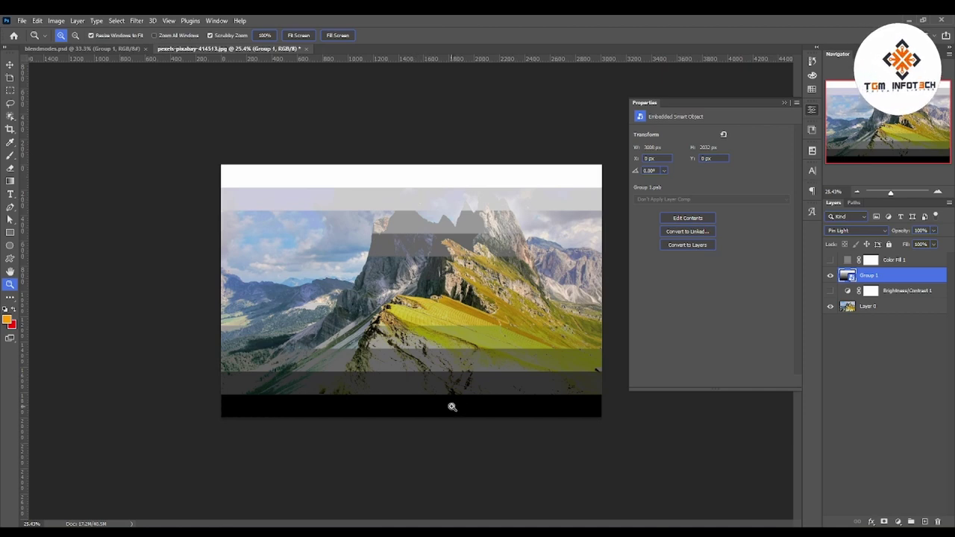
pyautogui.moveTo(516, 358); pyautogui.dragTo(545, 356)
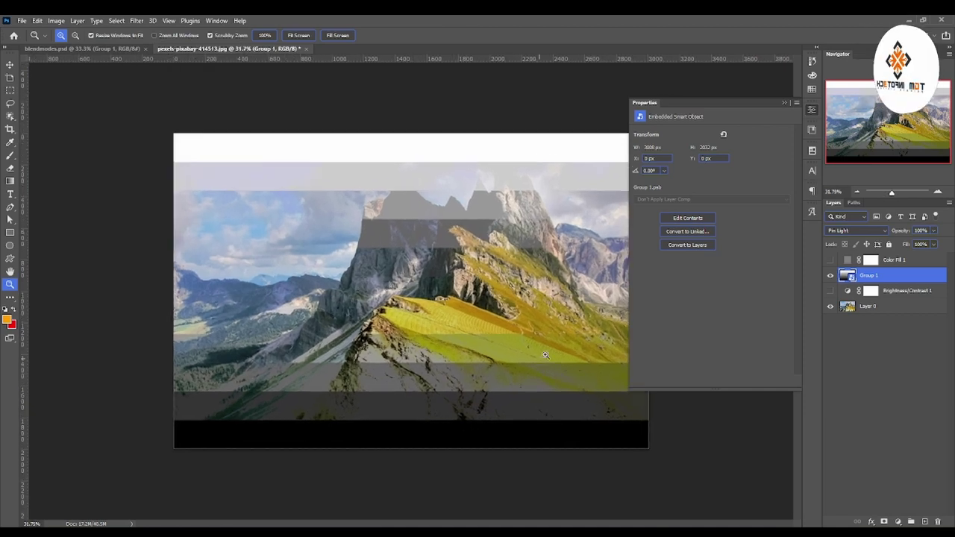
pyautogui.click(781, 102)
pyautogui.moveTo(515, 339); pyautogui.dragTo(539, 335)
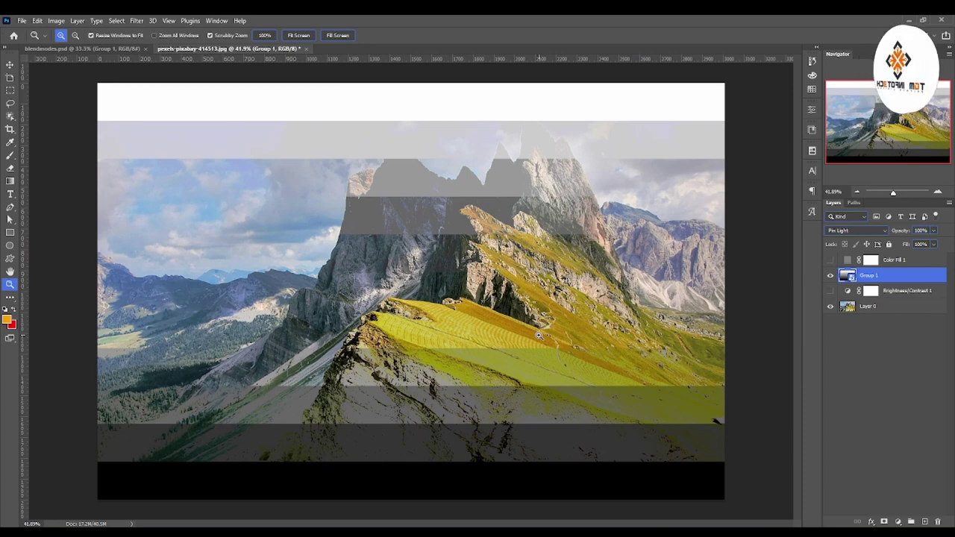
pyautogui.click(857, 229)
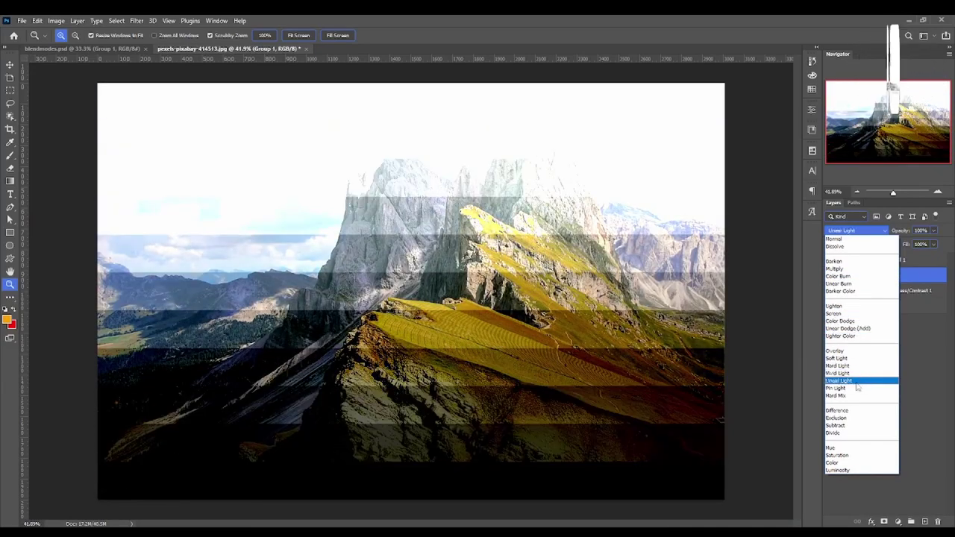
# - Switch Group 1 from Pin Light to Hard Mix and zoom into the left mountain
pyautogui.click(861, 388)
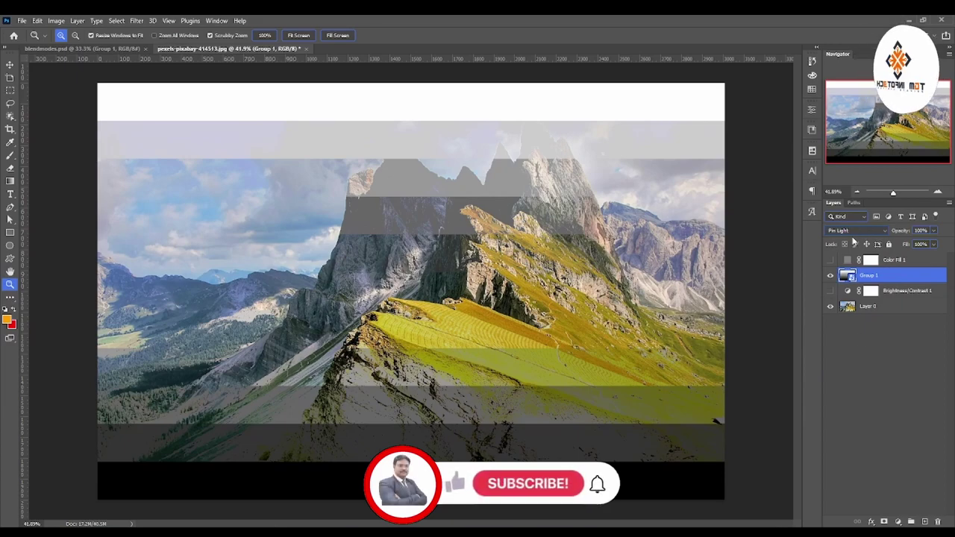
pyautogui.click(850, 231)
pyautogui.click(838, 396)
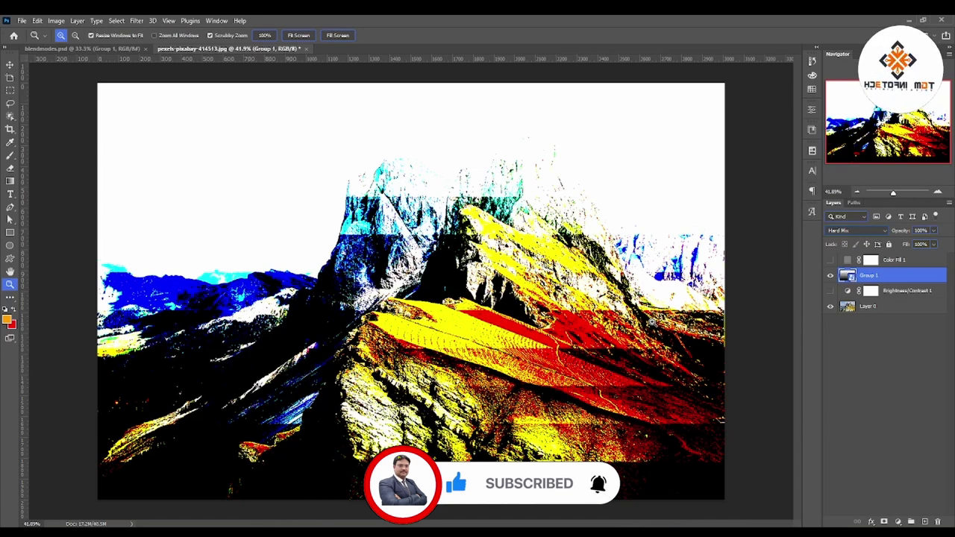
pyautogui.moveTo(394, 302); pyautogui.dragTo(407, 298)
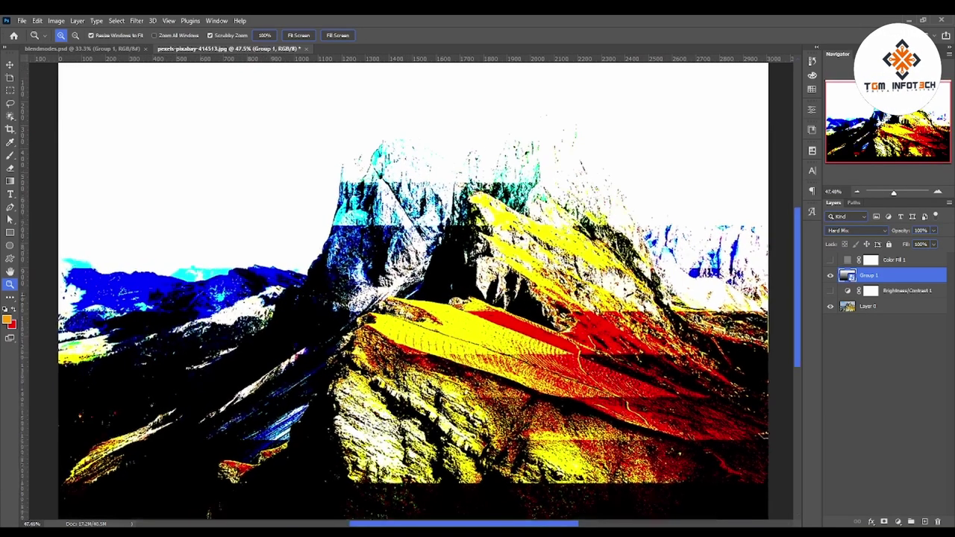
pyautogui.moveTo(563, 390); pyautogui.dragTo(546, 386)
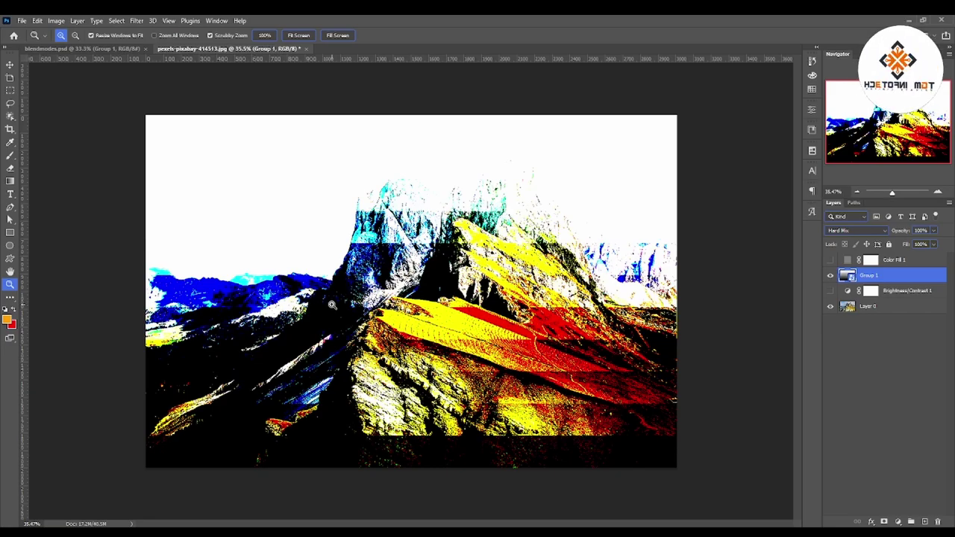
pyautogui.moveTo(253, 309); pyautogui.dragTo(352, 308)
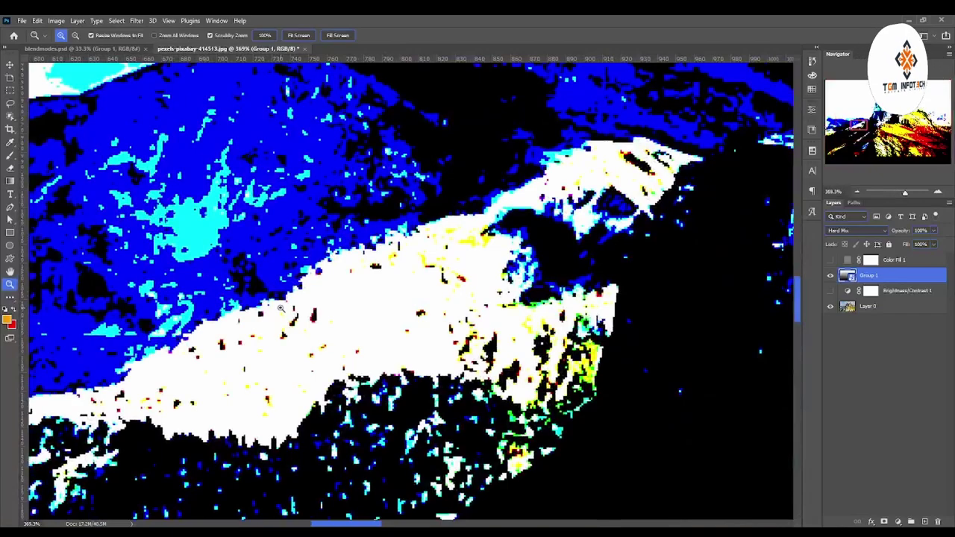
pyautogui.click(362, 307)
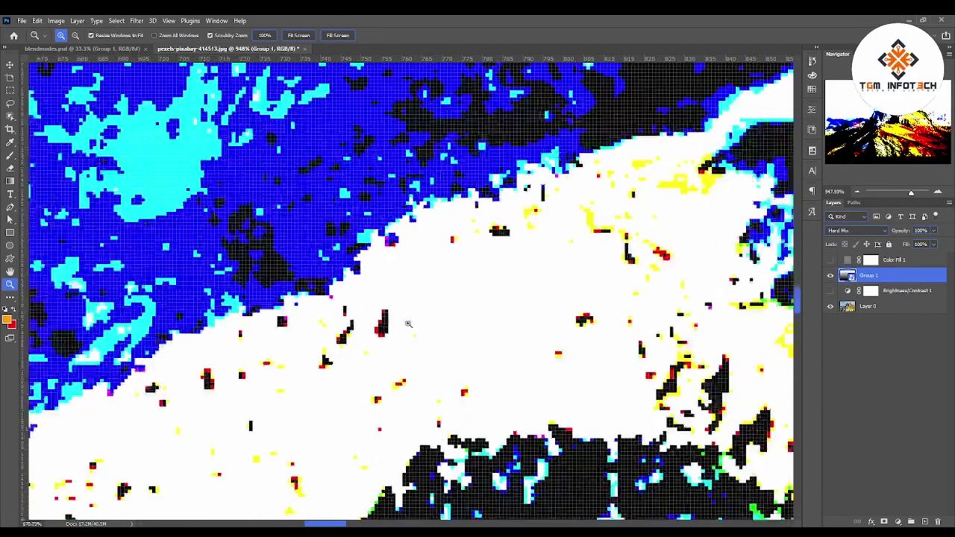
pyautogui.keyDown('alt'); pyautogui.click(432, 312); pyautogui.keyUp('alt')
pyautogui.moveTo(432, 312); pyautogui.dragTo(516, 308)
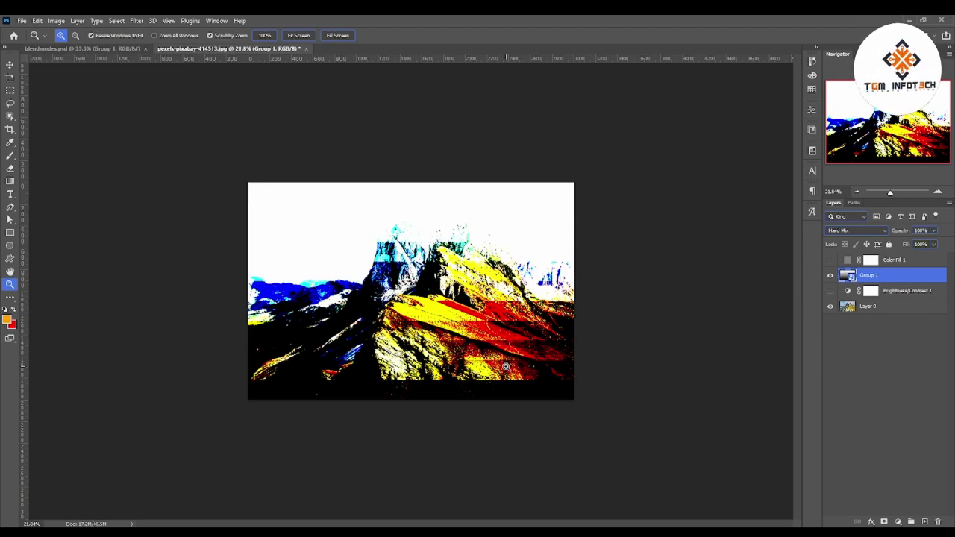
pyautogui.click(506, 366)
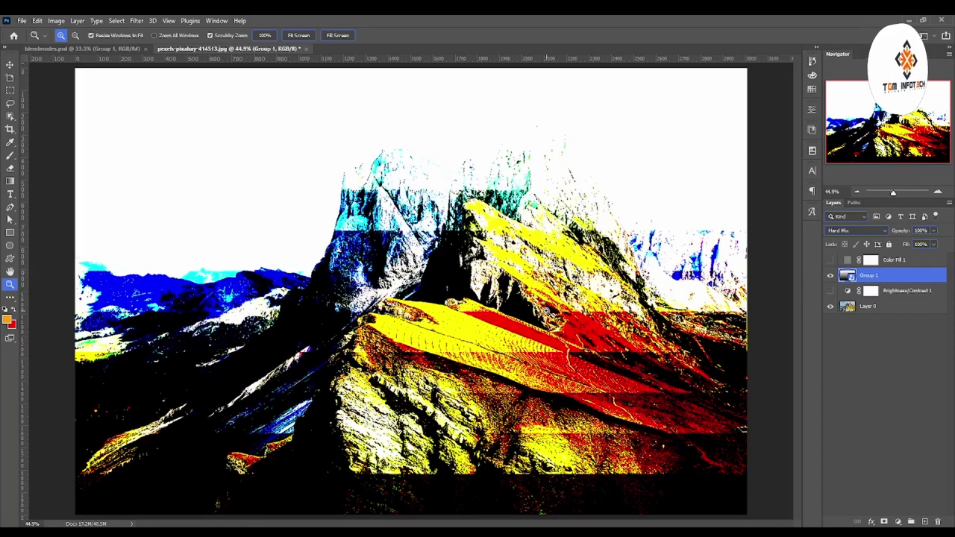